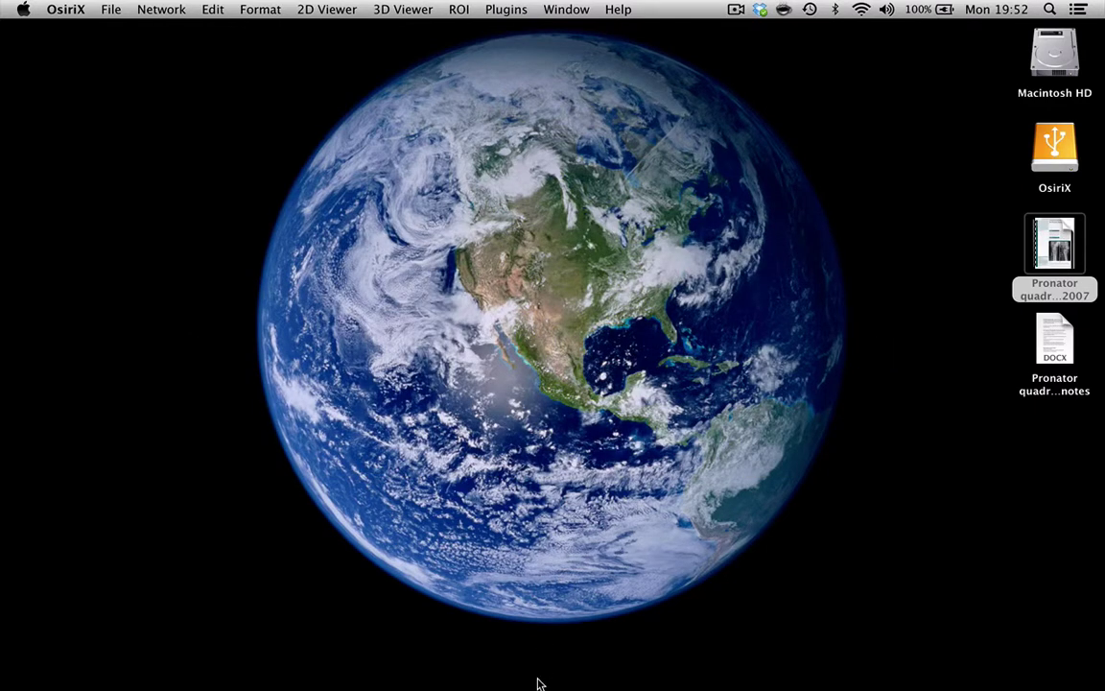
Bring the OsiriX database window forward, then minimise it to the desktop.
mouse_move(461, 686)
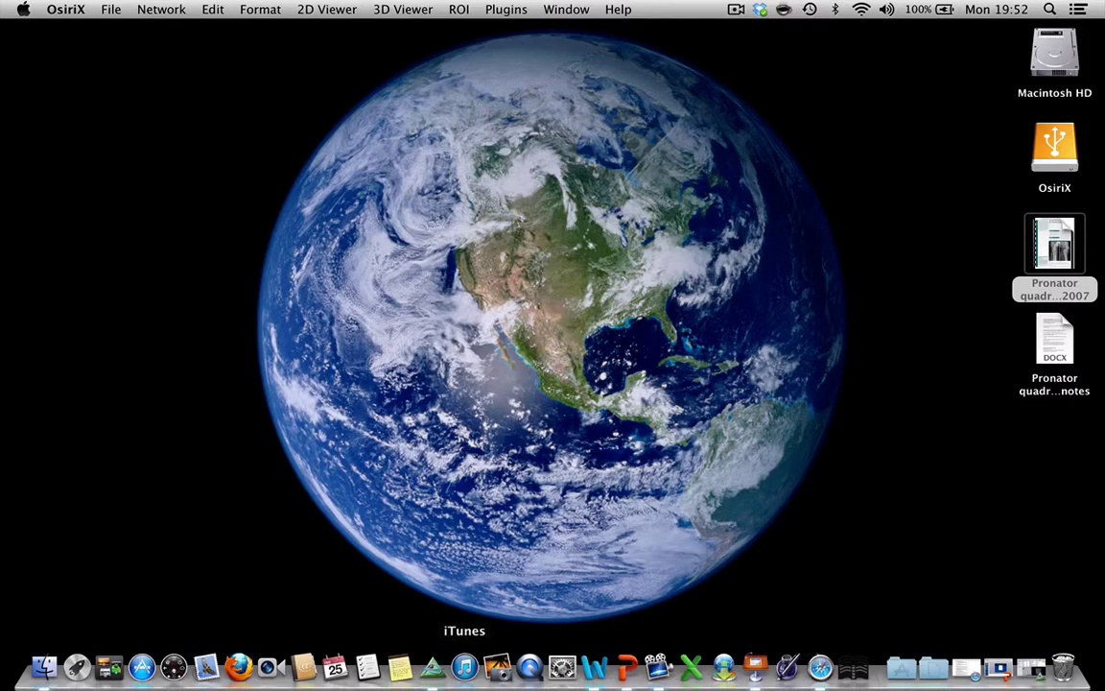
left_click(434, 669)
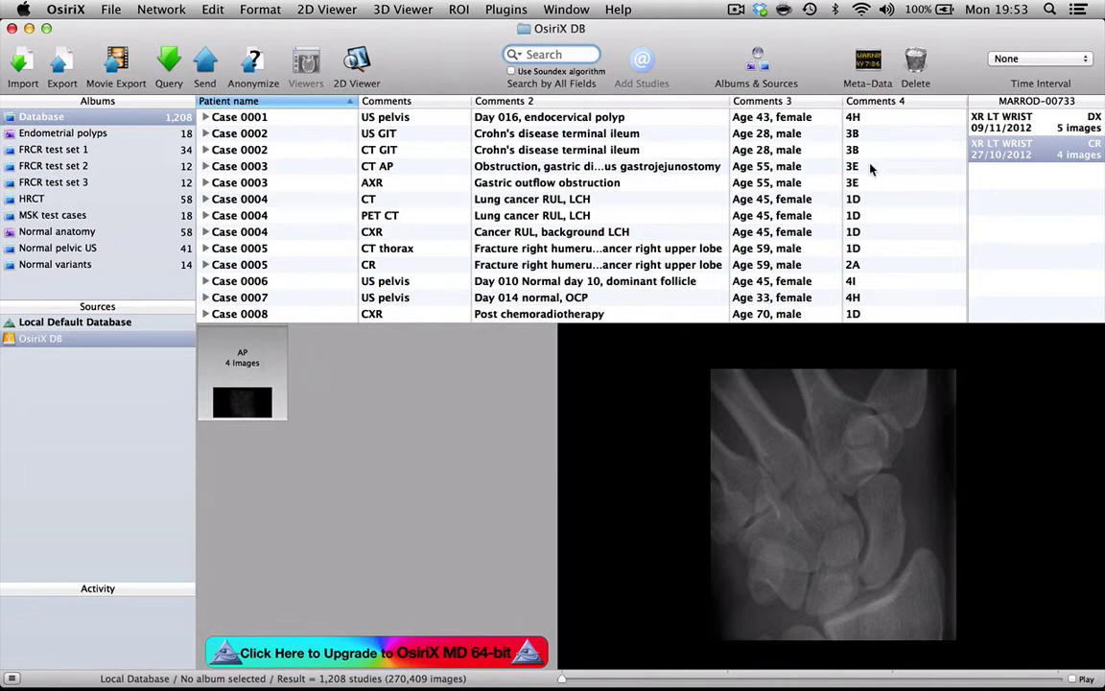
left_click(29, 28)
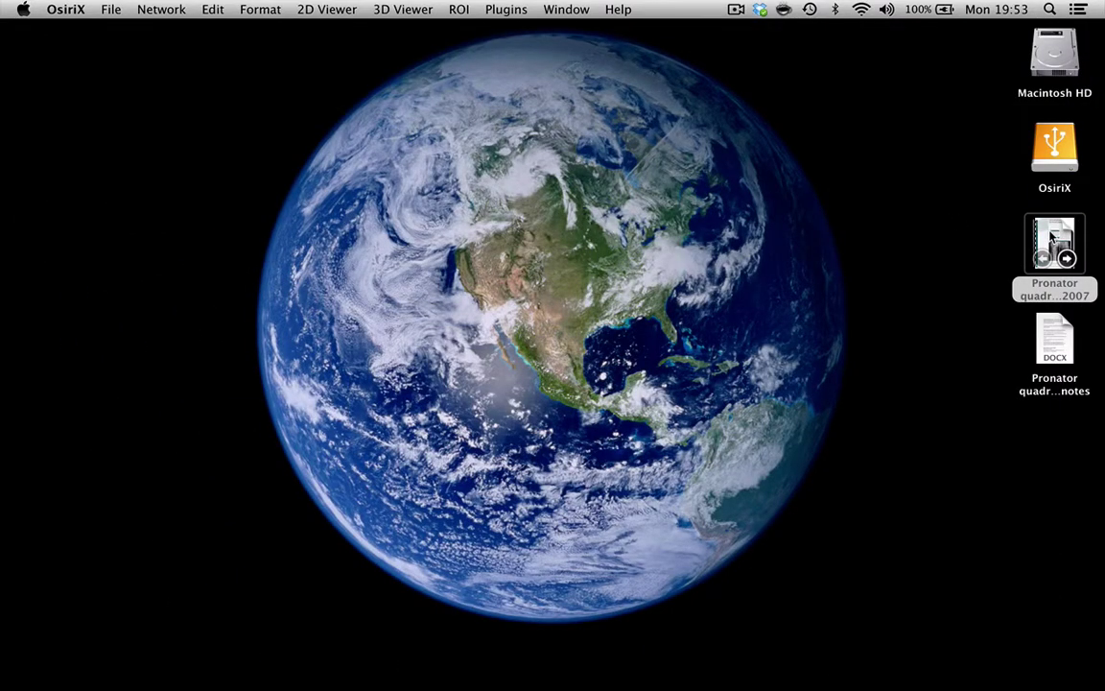
Open the Pronator quadratus sign Radiology 2007 PDF, scroll through it, and close it.
double_click(1052, 238)
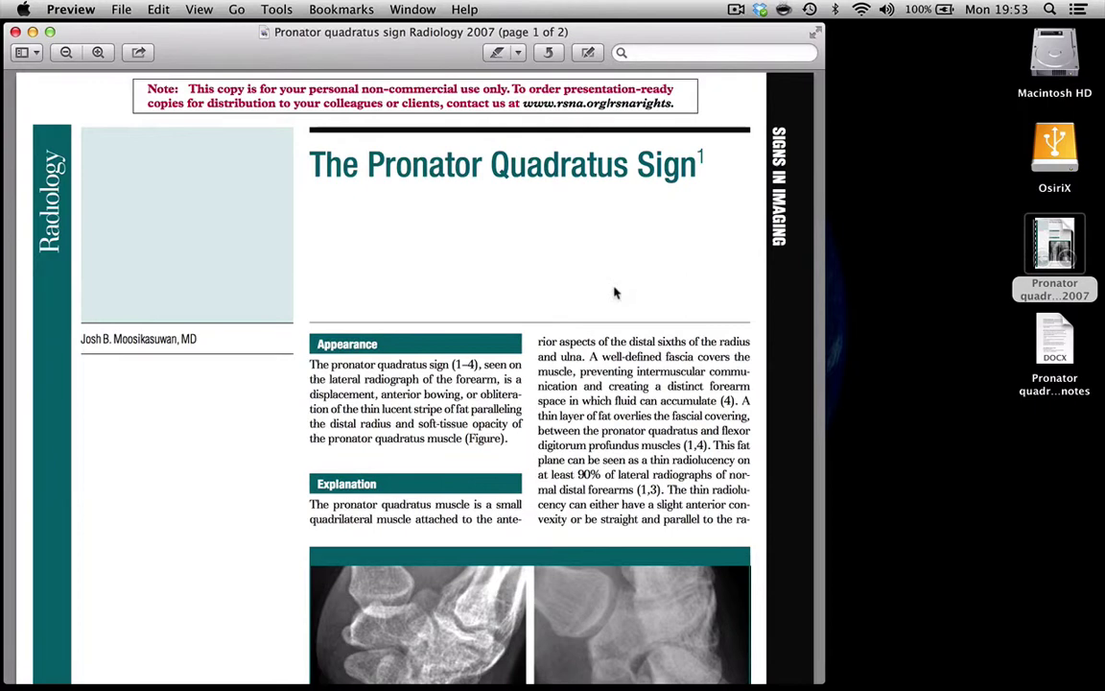
scroll(585, 286, "down", 2)
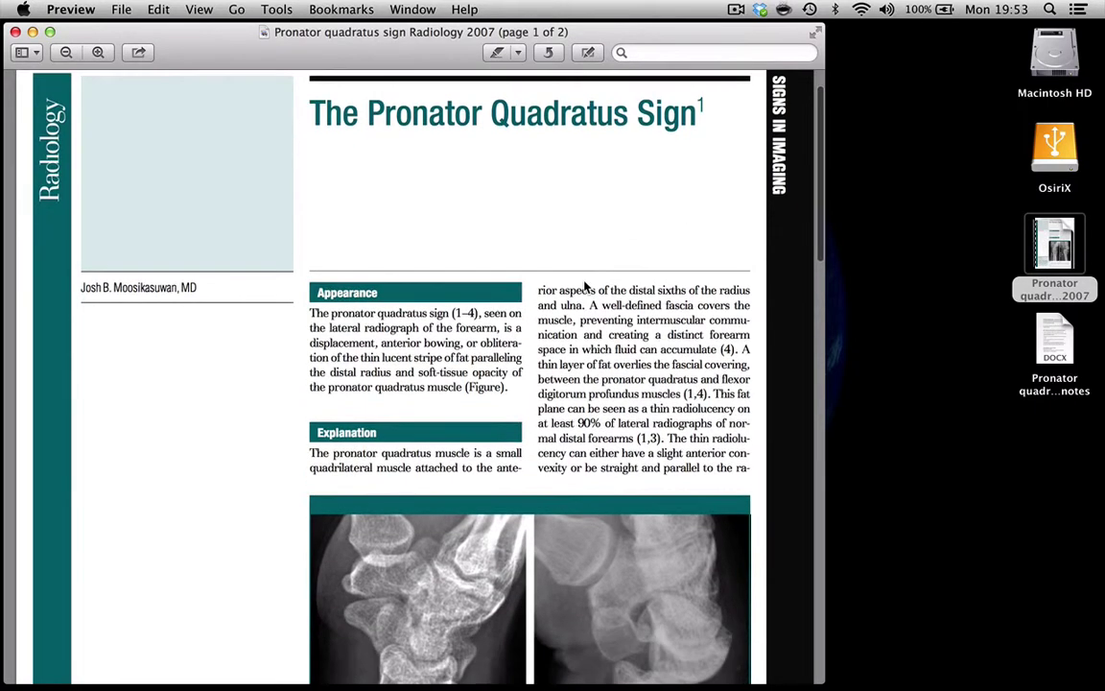
scroll(584, 287, "up", 2)
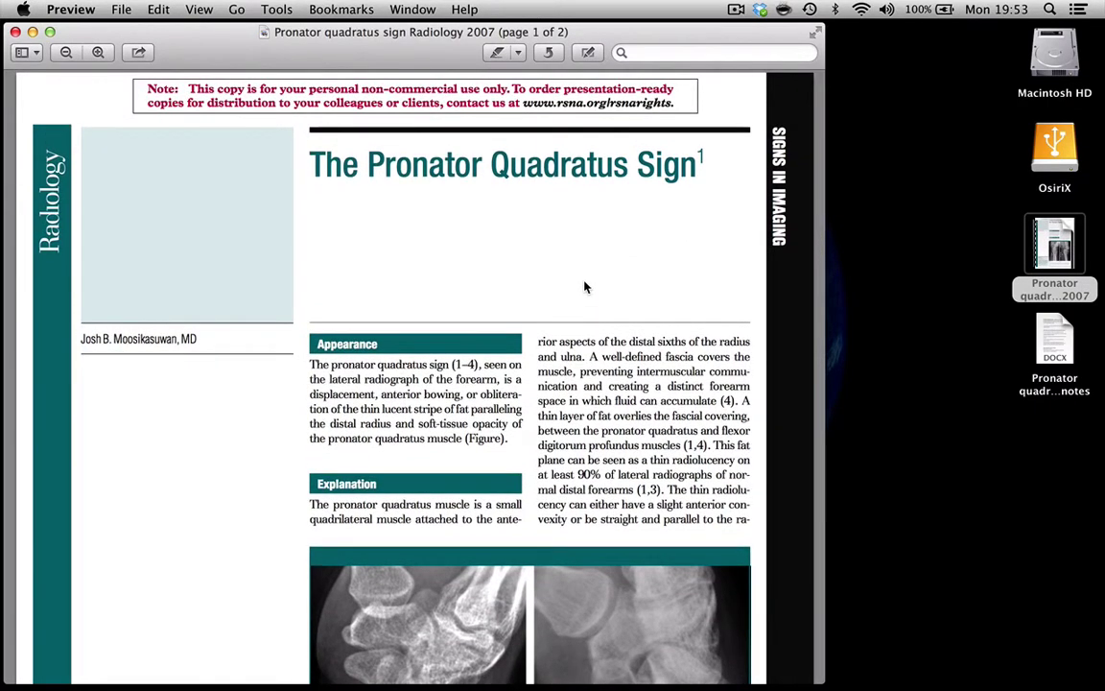
scroll(584, 287, "down", 3)
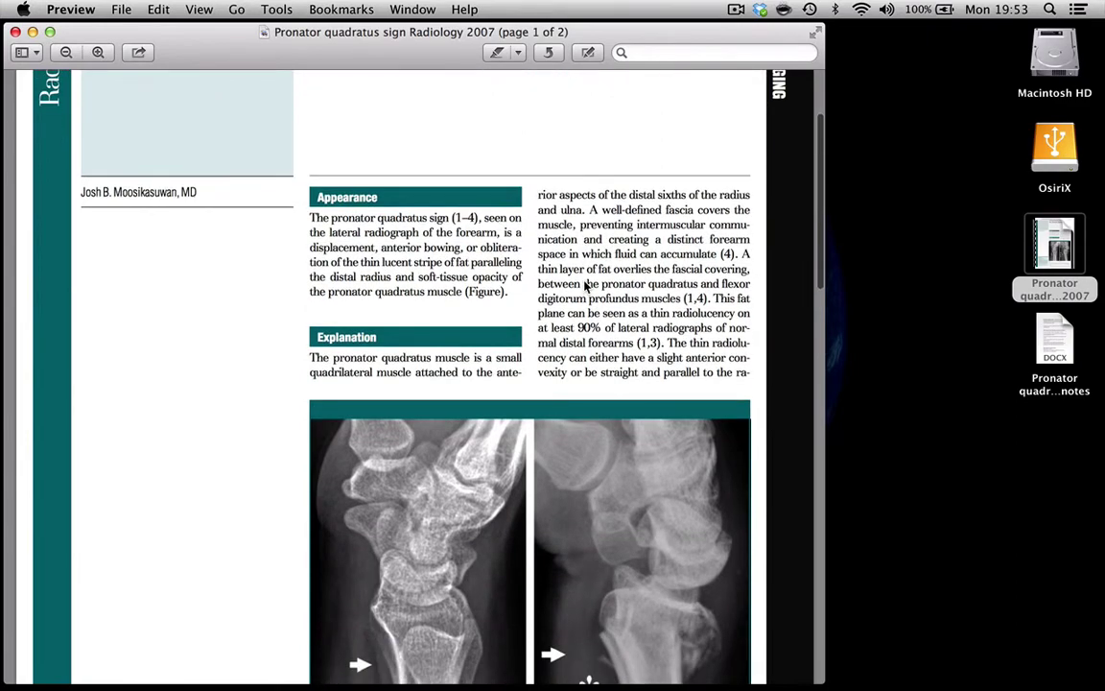
scroll(584, 287, "down", 4)
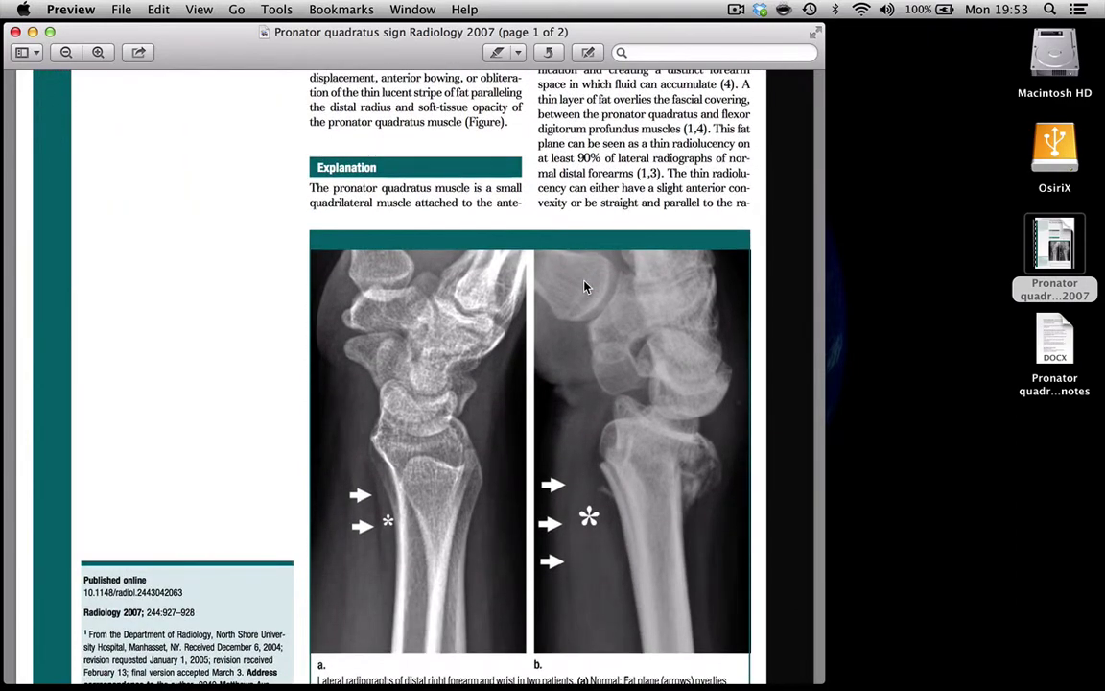
scroll(585, 286, "up", 7)
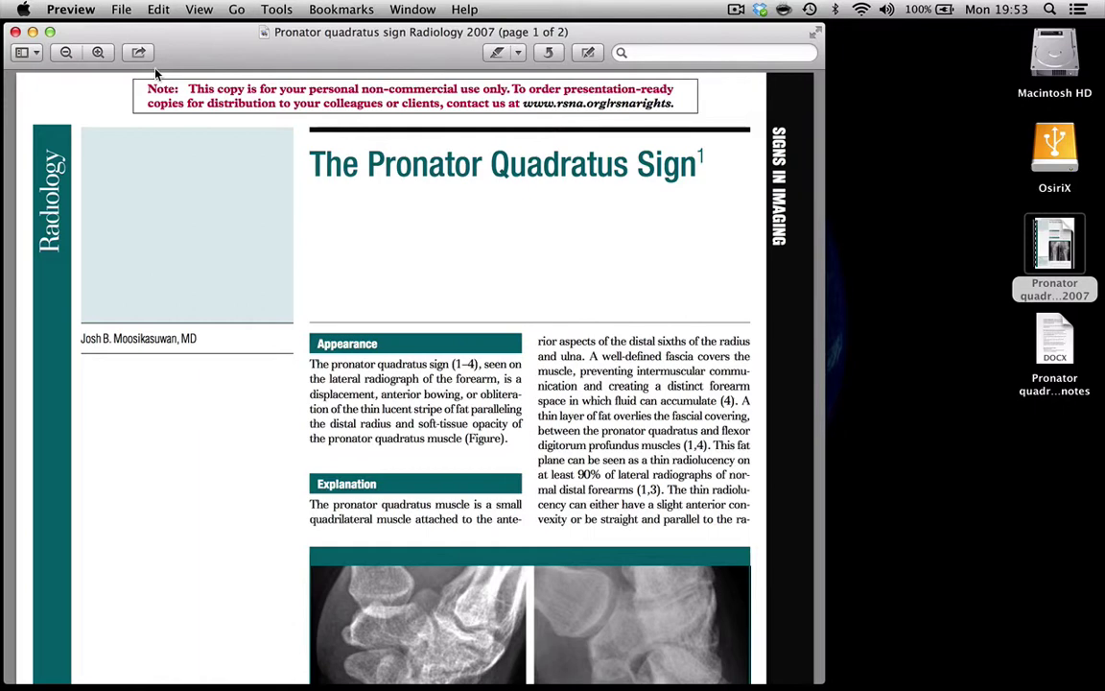
left_click(15, 32)
Filter the OsiriX database by 'prona' and select the distal radial fracture wrist study.
mouse_move(672, 672)
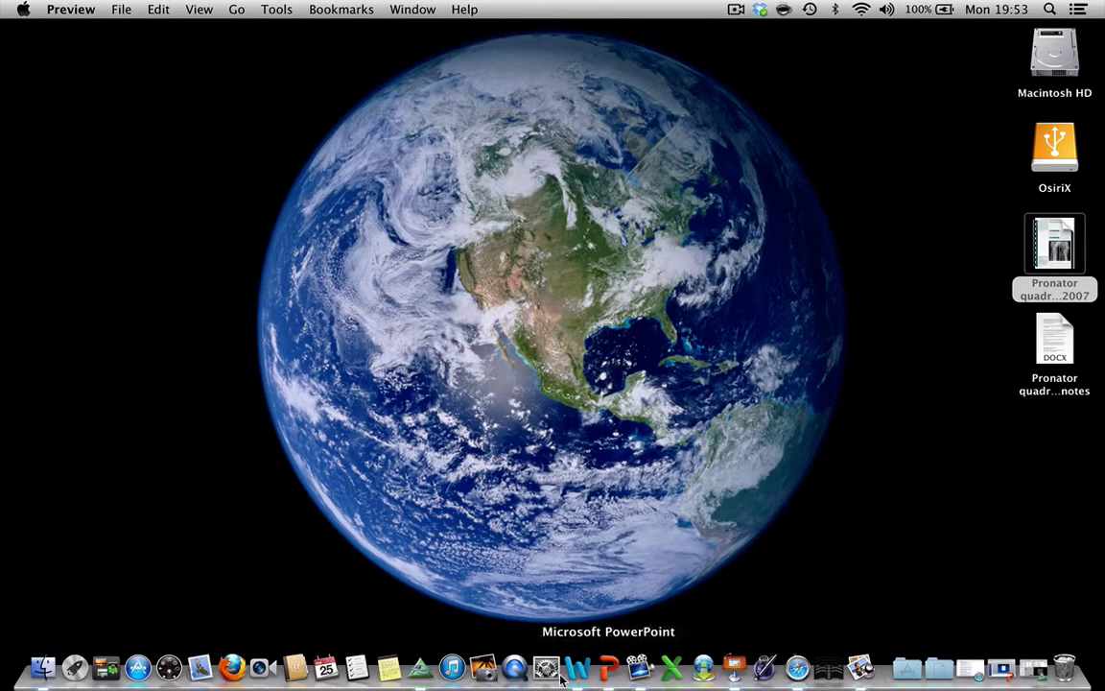
left_click(423, 672)
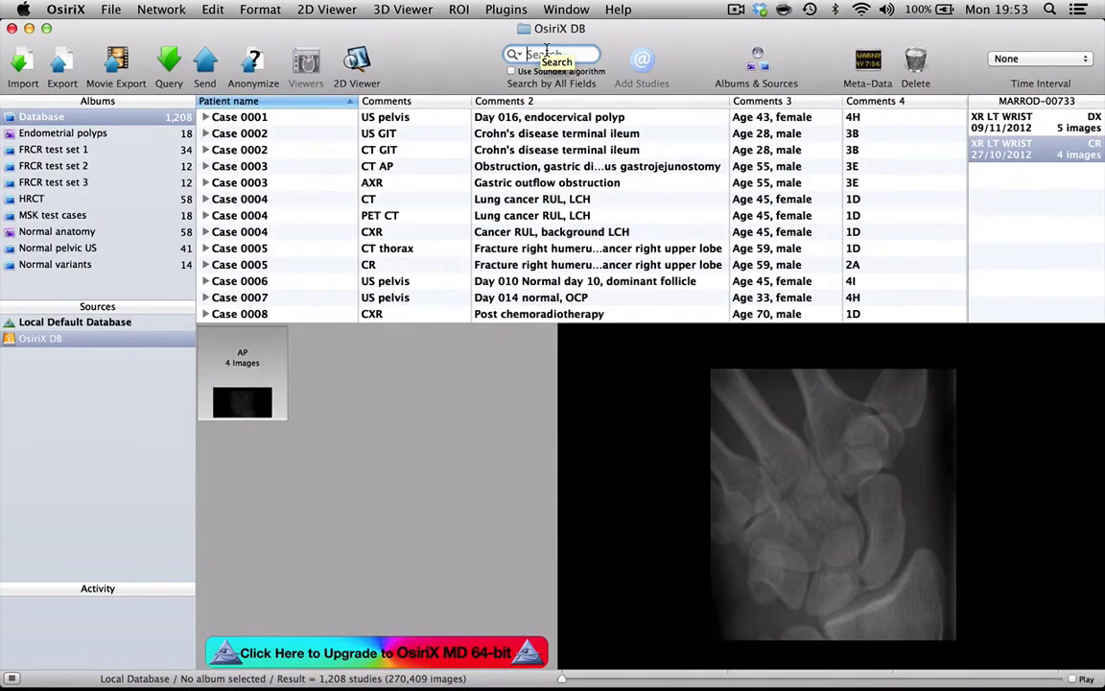
type("p")
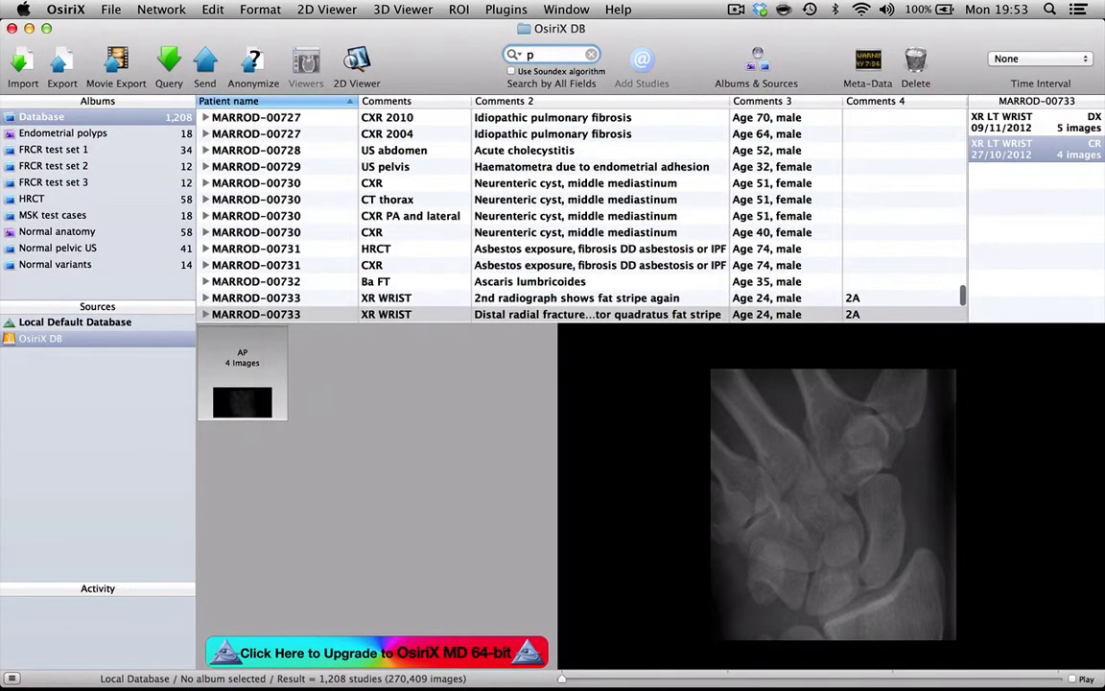
type("rona")
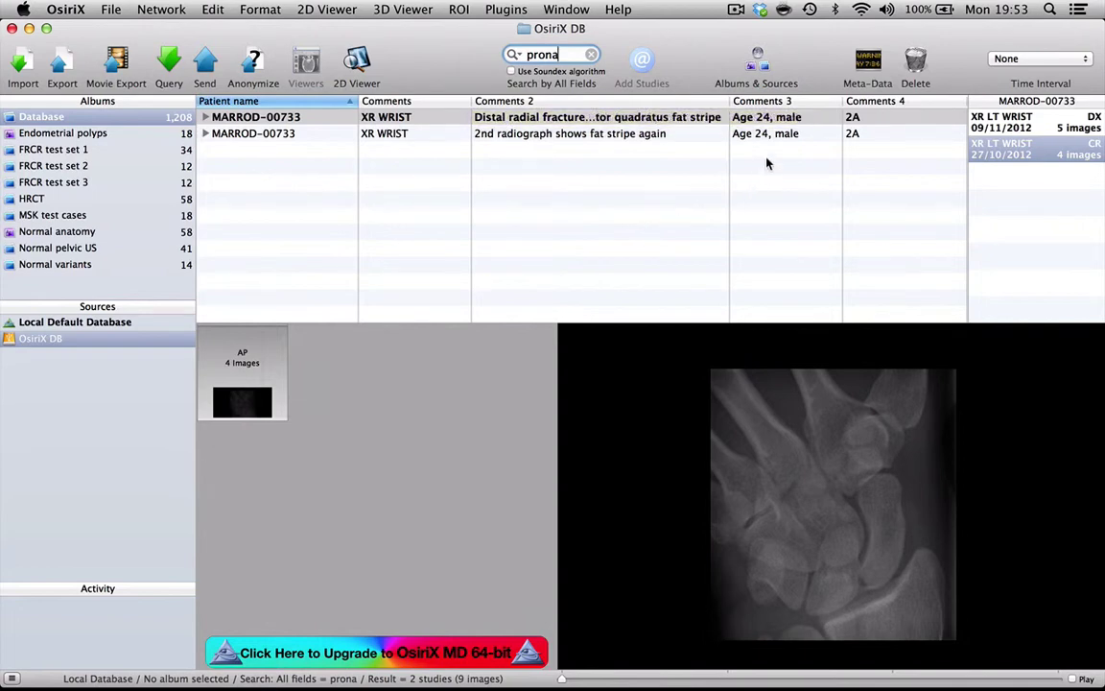
left_click(678, 119)
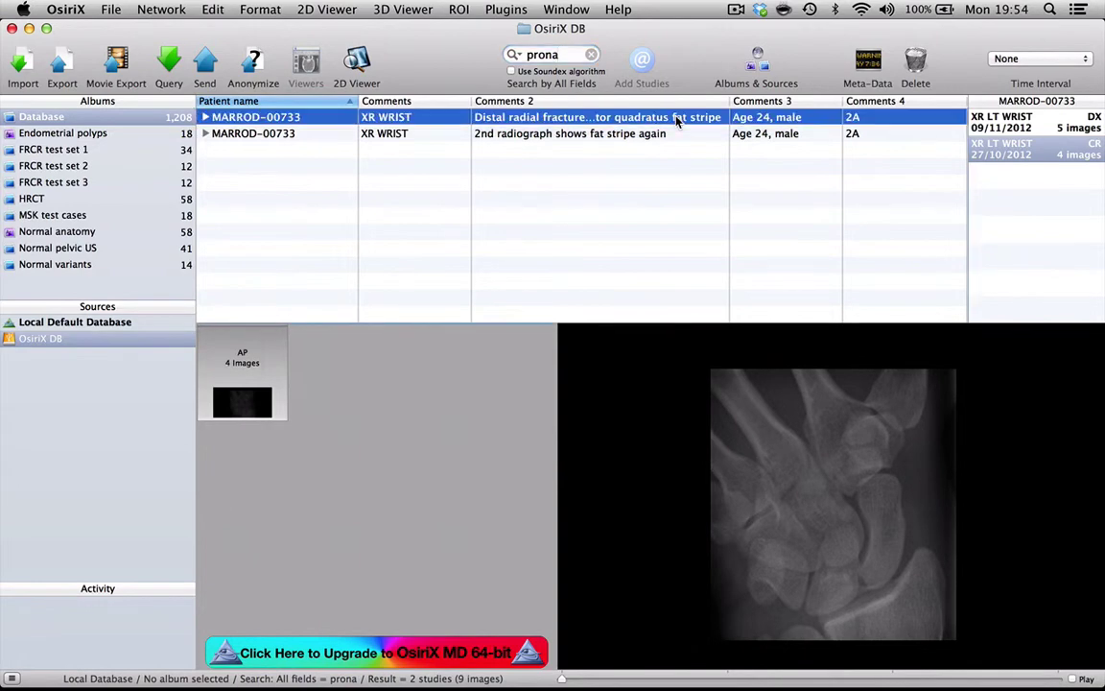
double_click(796, 458)
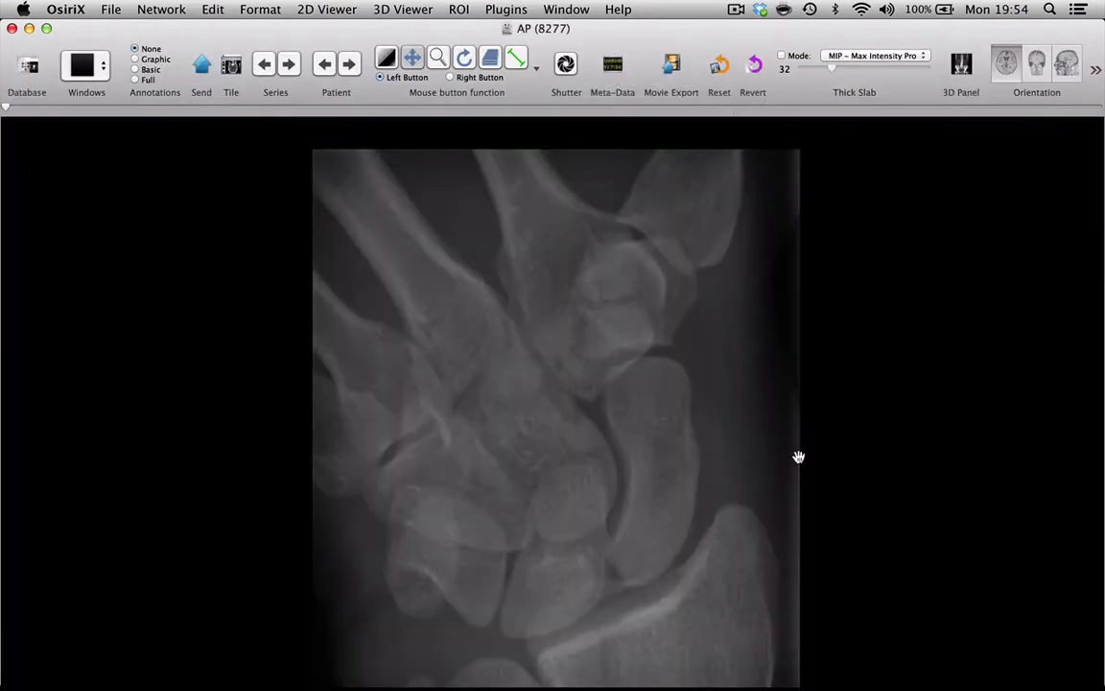
scroll(798, 456, "down", 1)
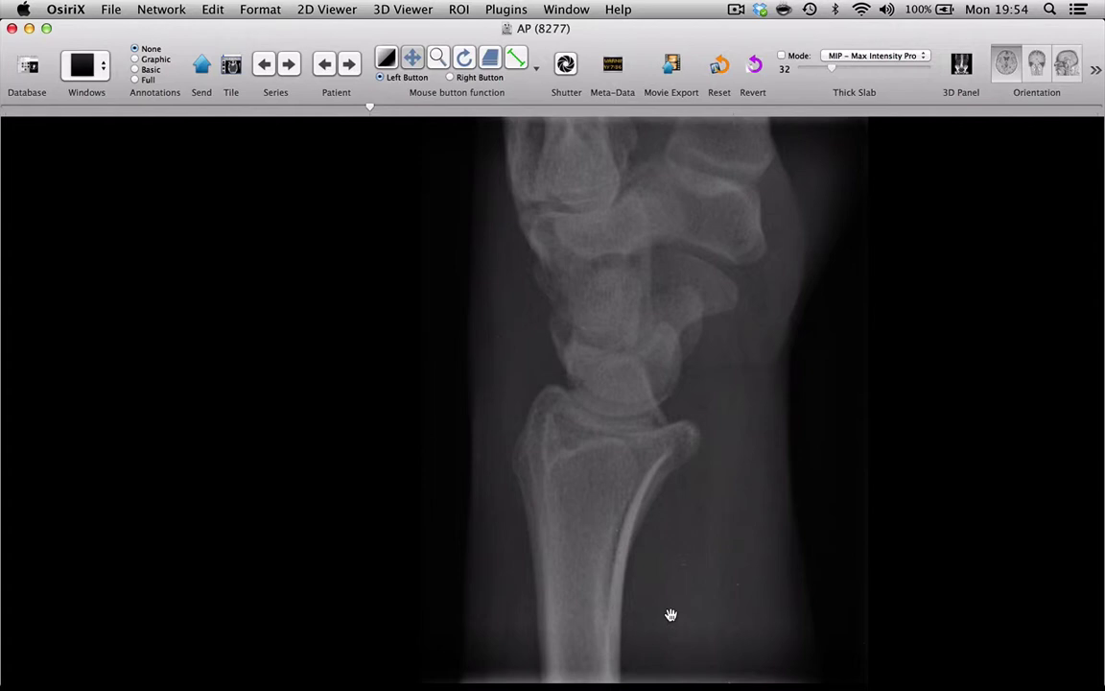
left_click(27, 65)
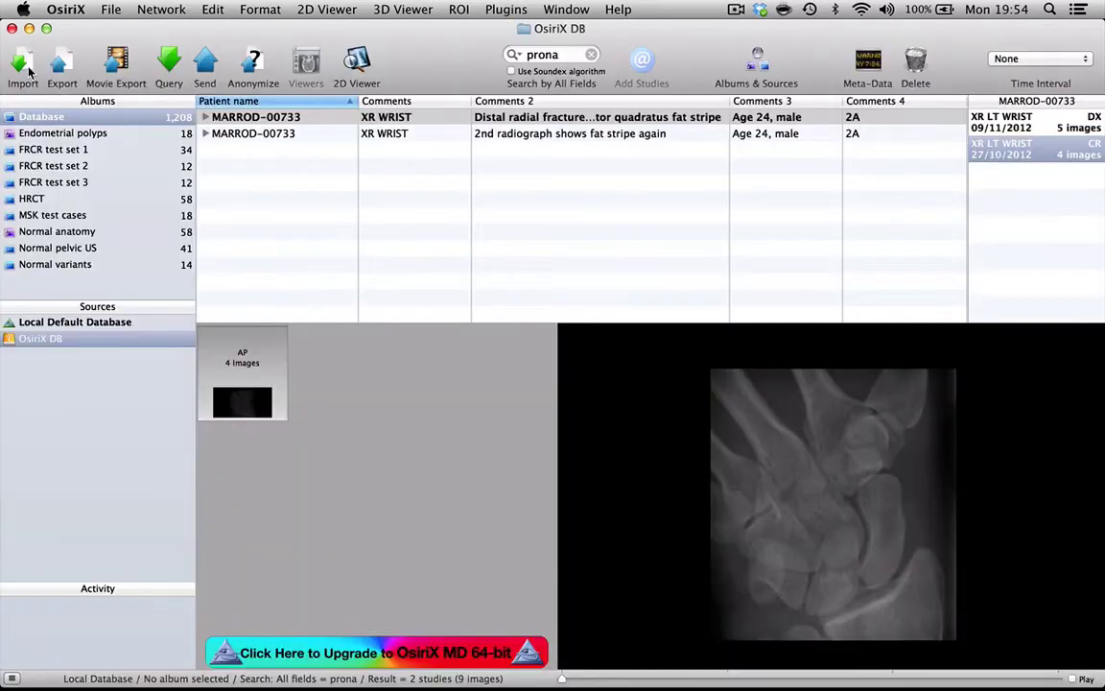
left_click(533, 139)
double_click(844, 545)
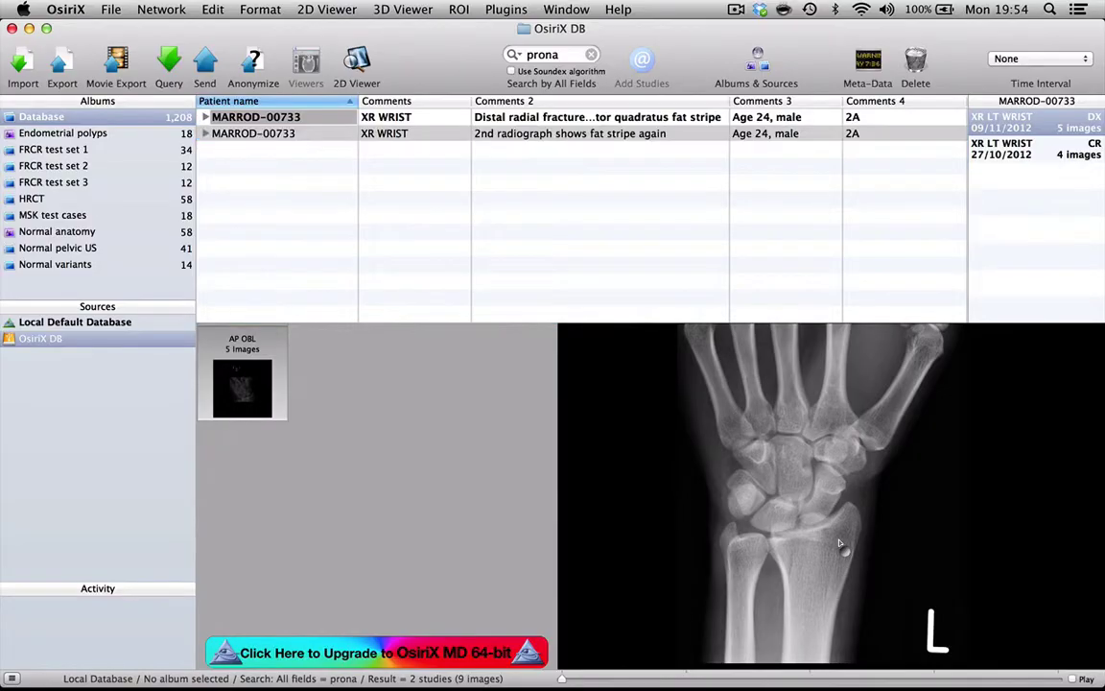
scroll(841, 542, "down", 2)
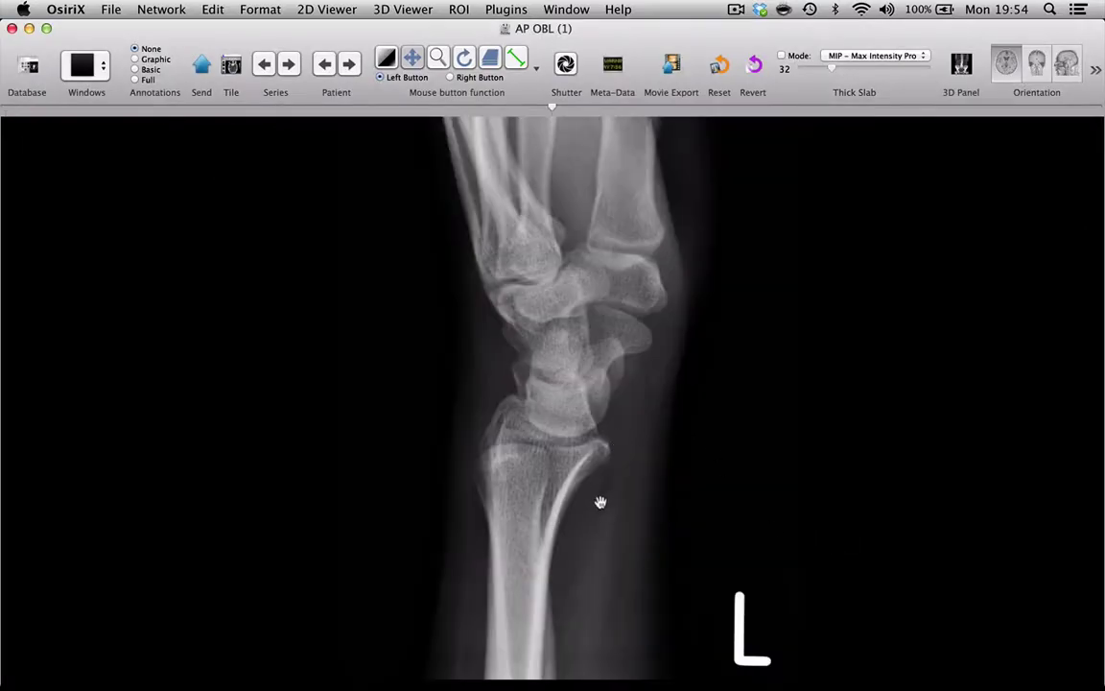
left_click(23, 65)
left_click(248, 116)
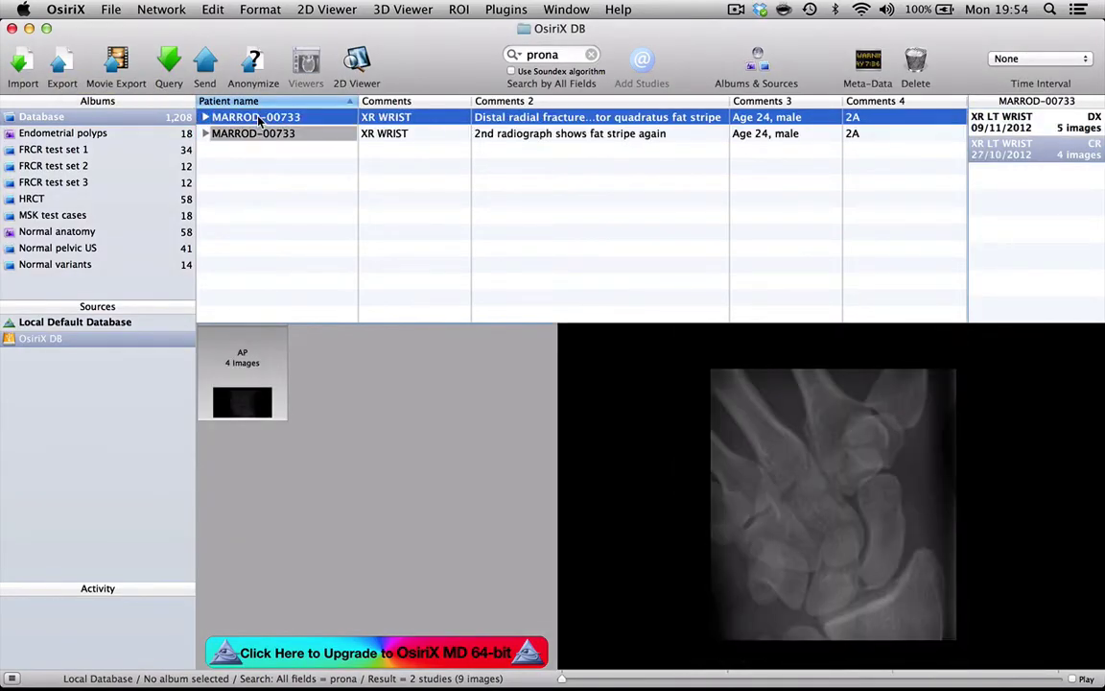
left_click(223, 347)
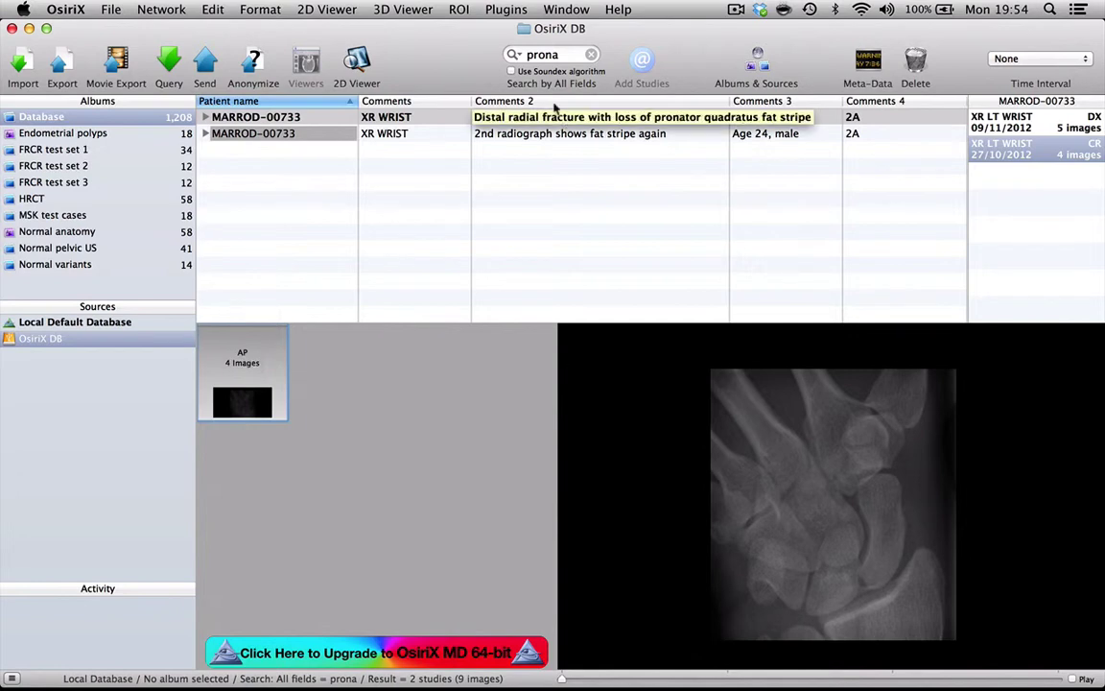
Launch the PDF to DICOM tool from the Plugins > Database menu.
left_click(512, 12)
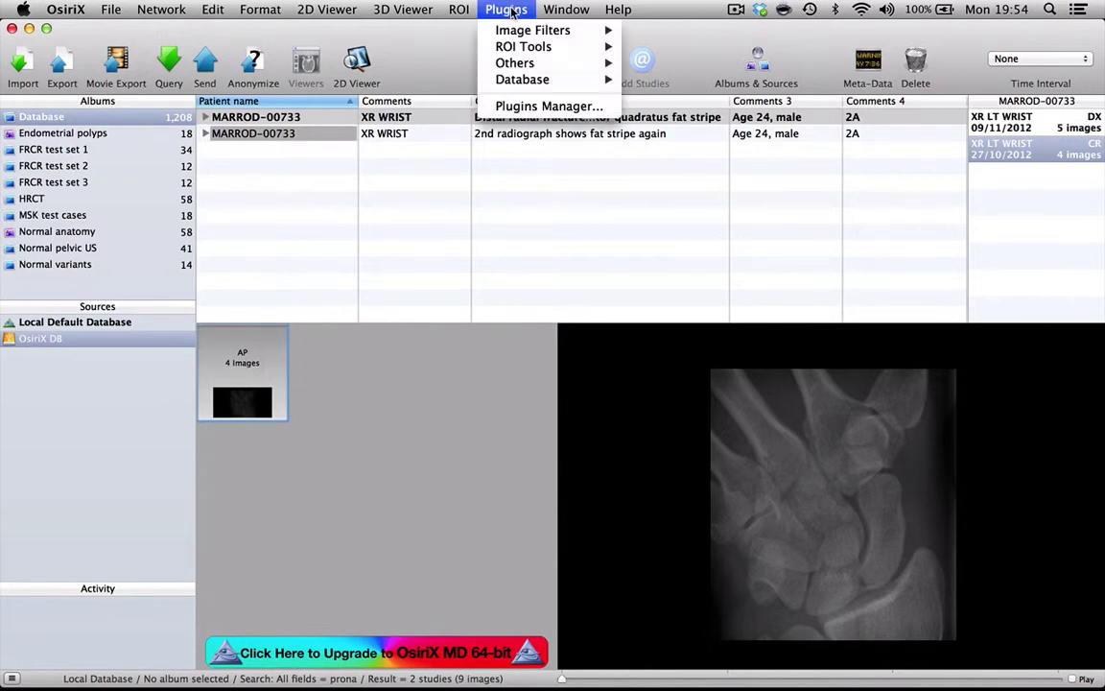
mouse_move(525, 85)
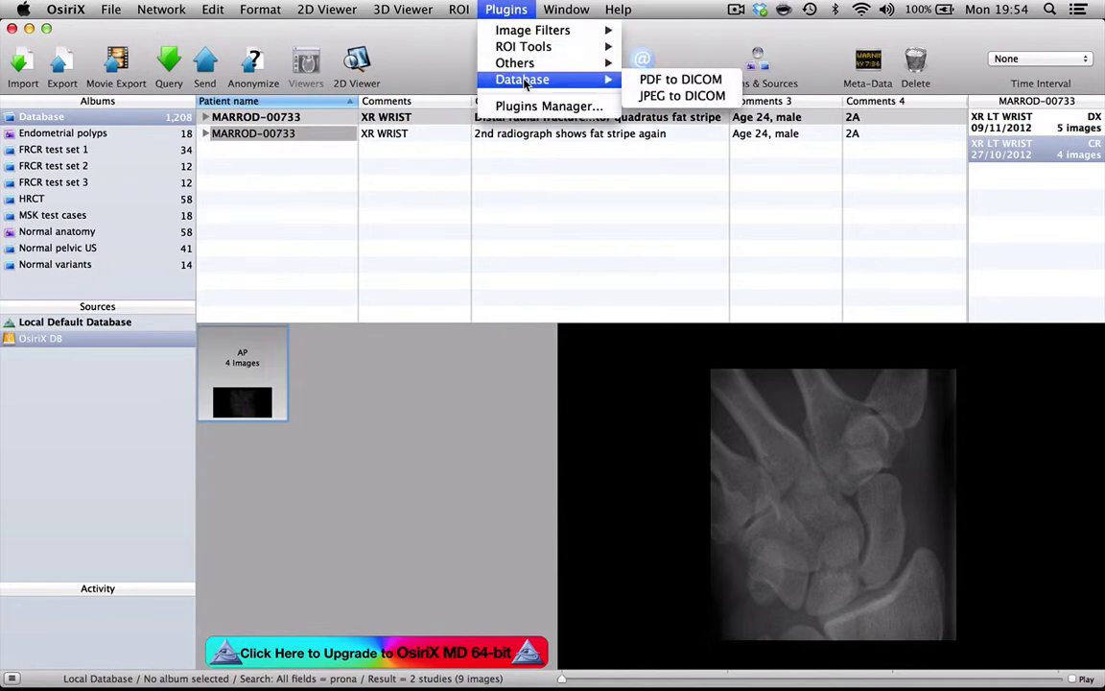
left_click(645, 81)
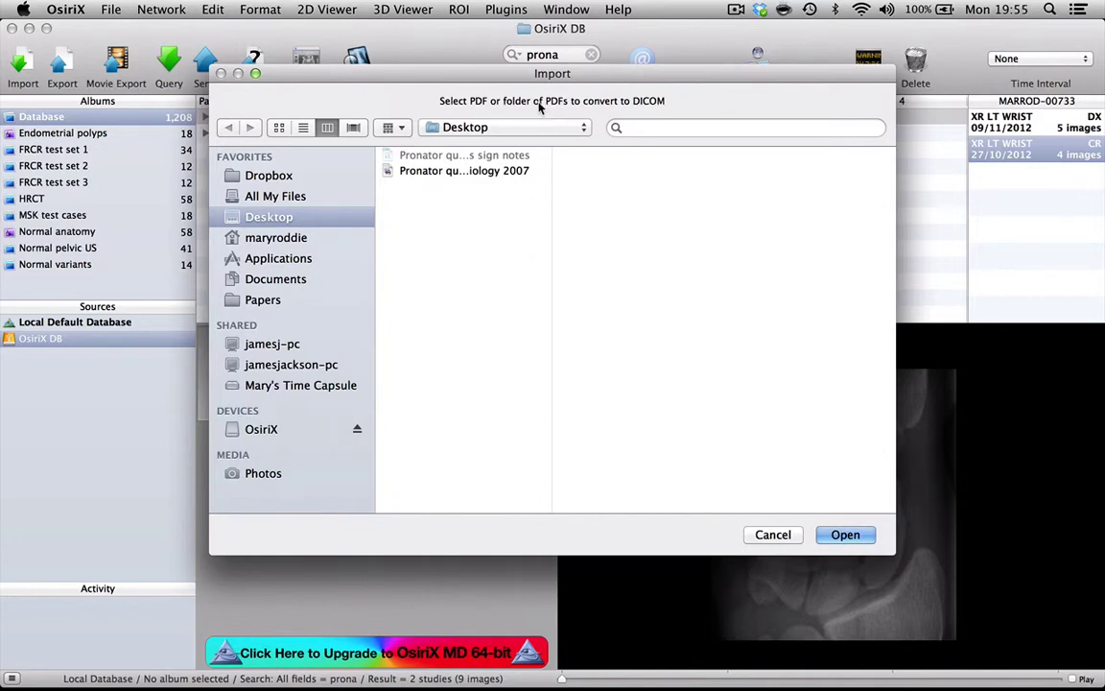
Import 'Pronator quadratus sign Radiology 2007' from the Desktop into the wrist study.
left_click(492, 171)
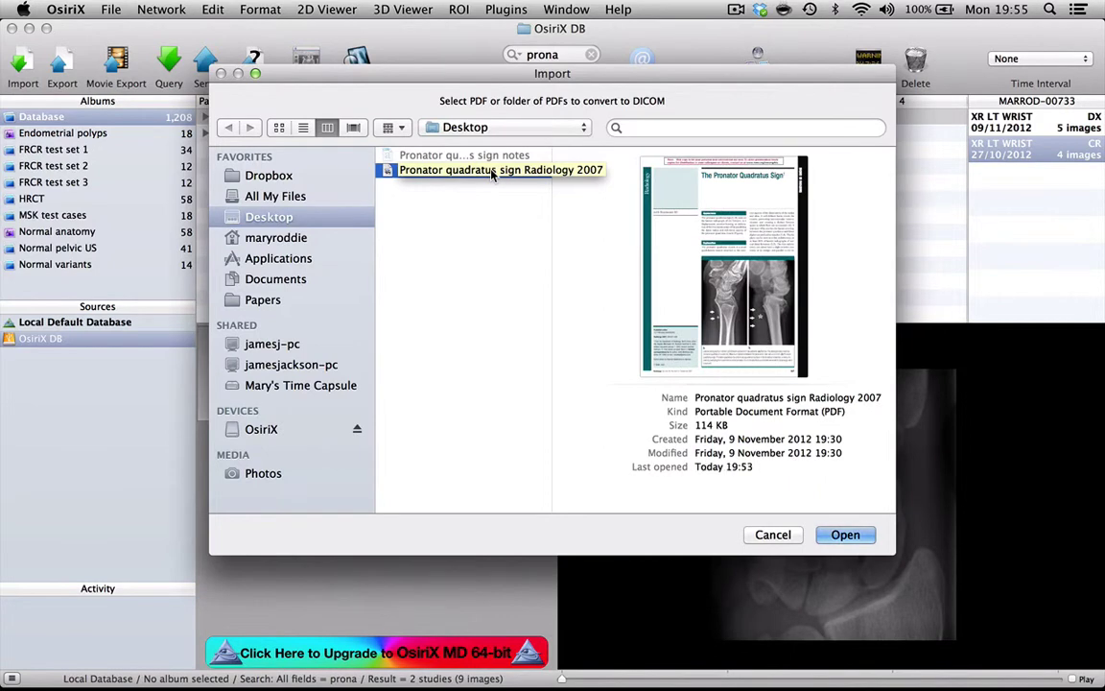
left_click(847, 536)
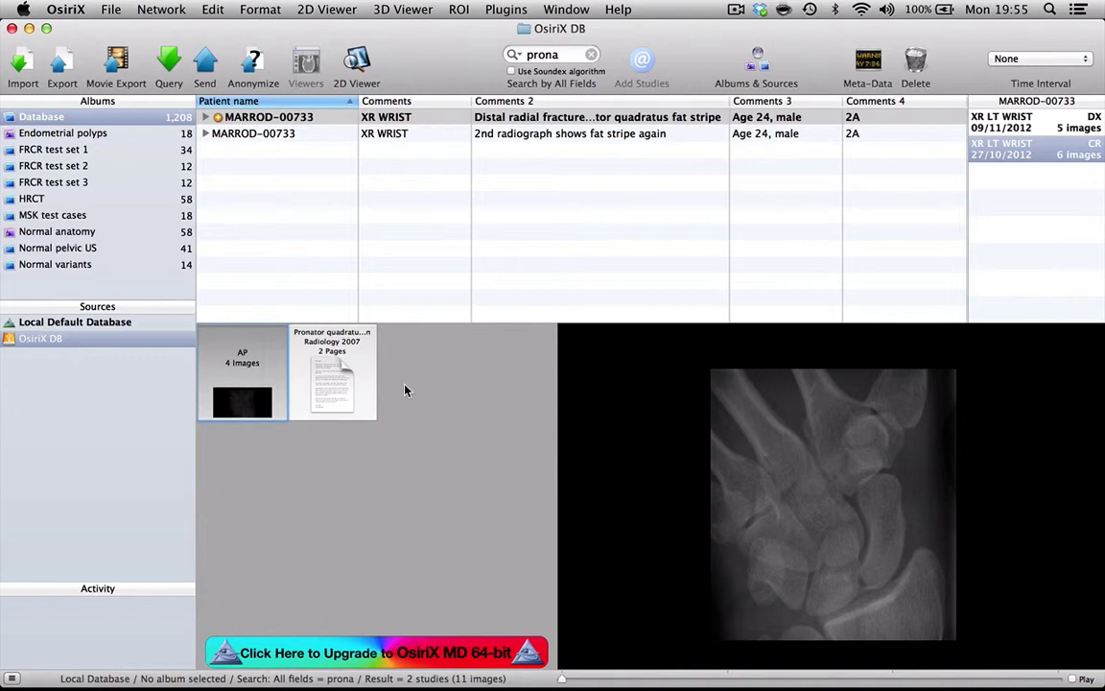
View the imported PDF full-size, zoomed and panned to its radiographs, then start a new Import.
left_click(346, 372)
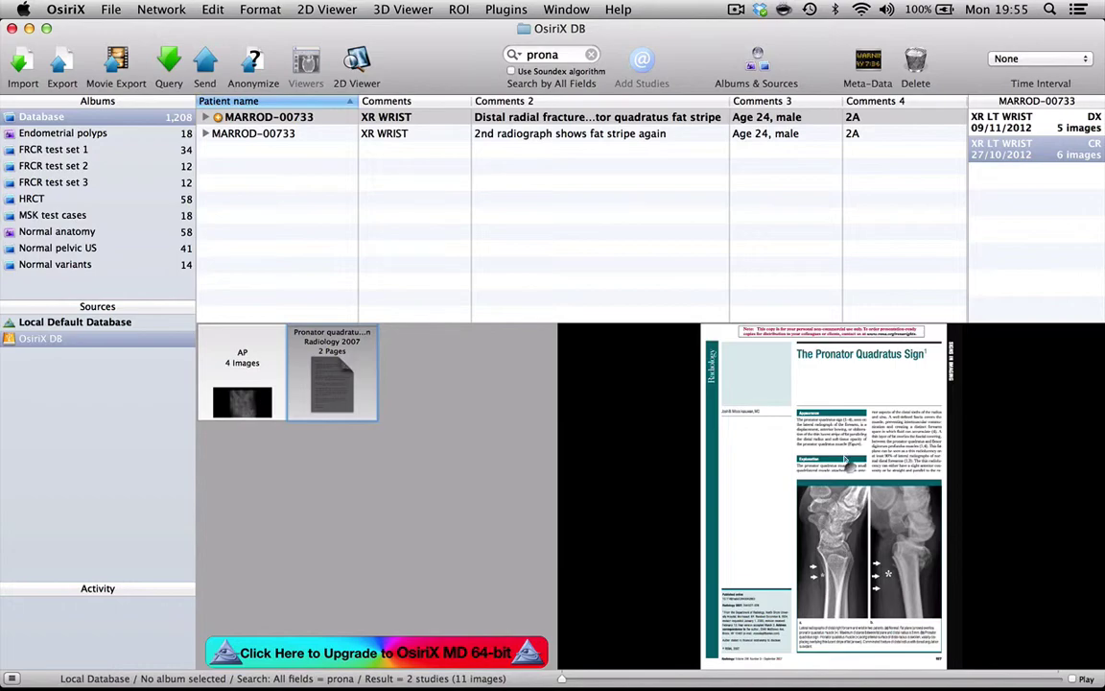
double_click(346, 372)
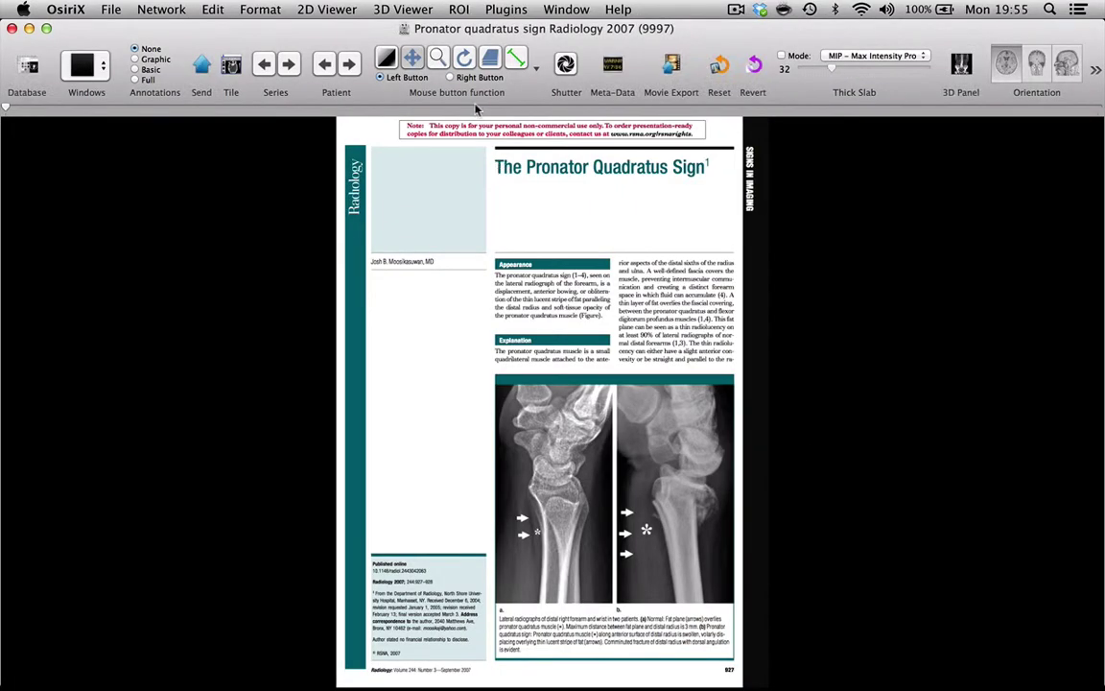
left_click(437, 57)
left_click_drag(464, 384, 465, 277)
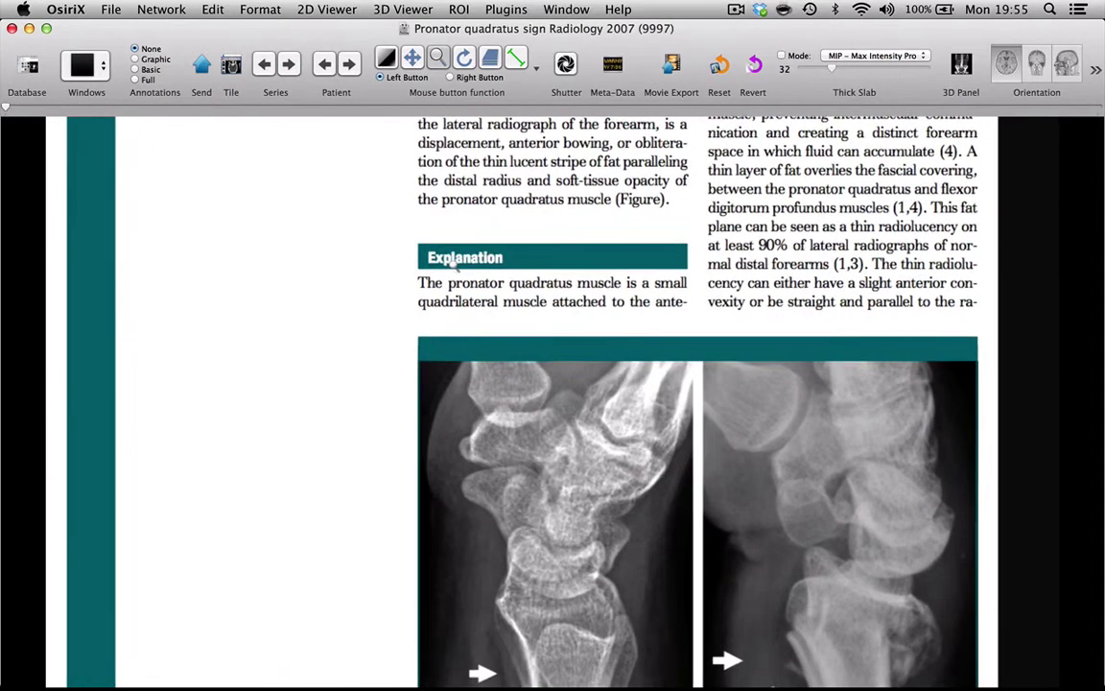
left_click(412, 58)
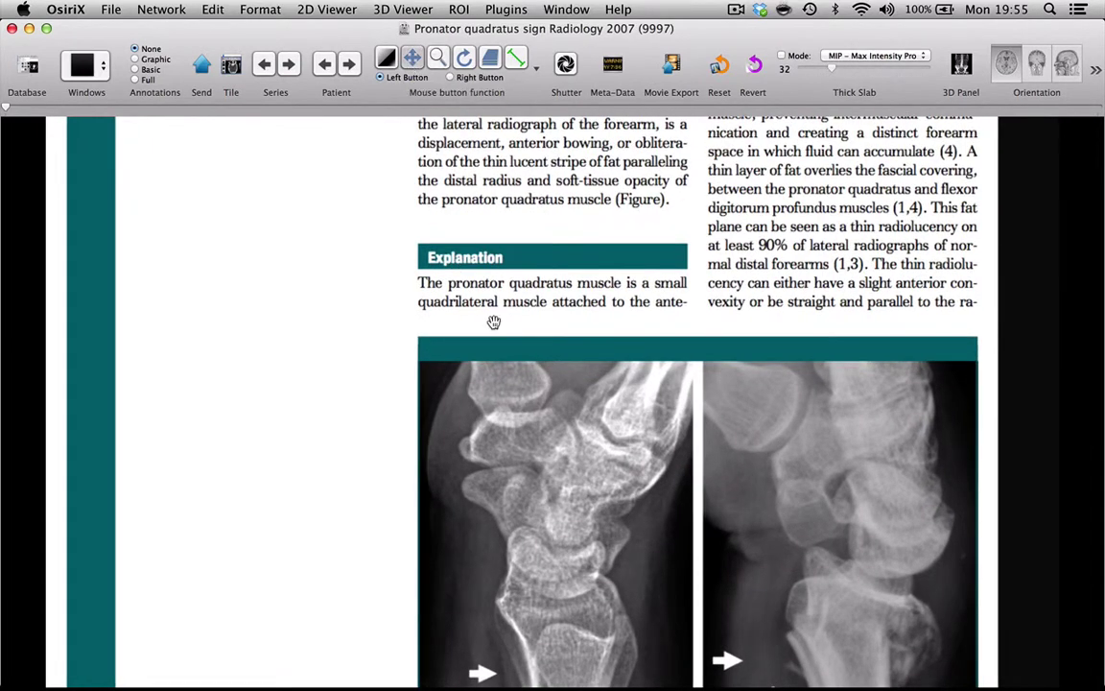
left_click_drag(493, 320, 460, 130)
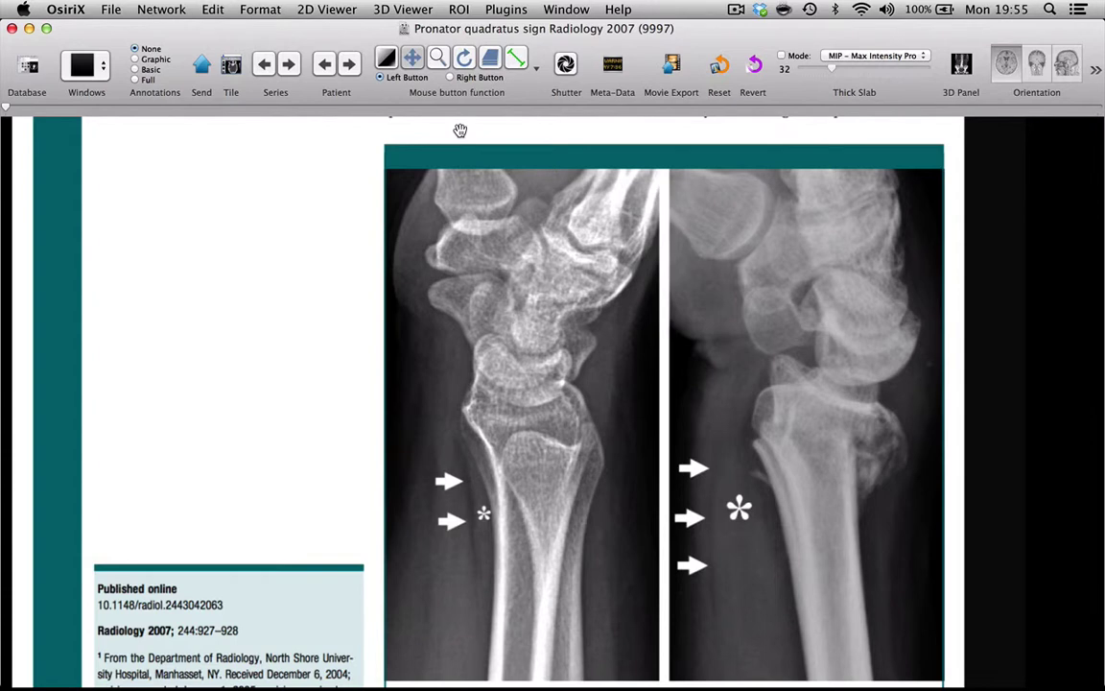
left_click(27, 67)
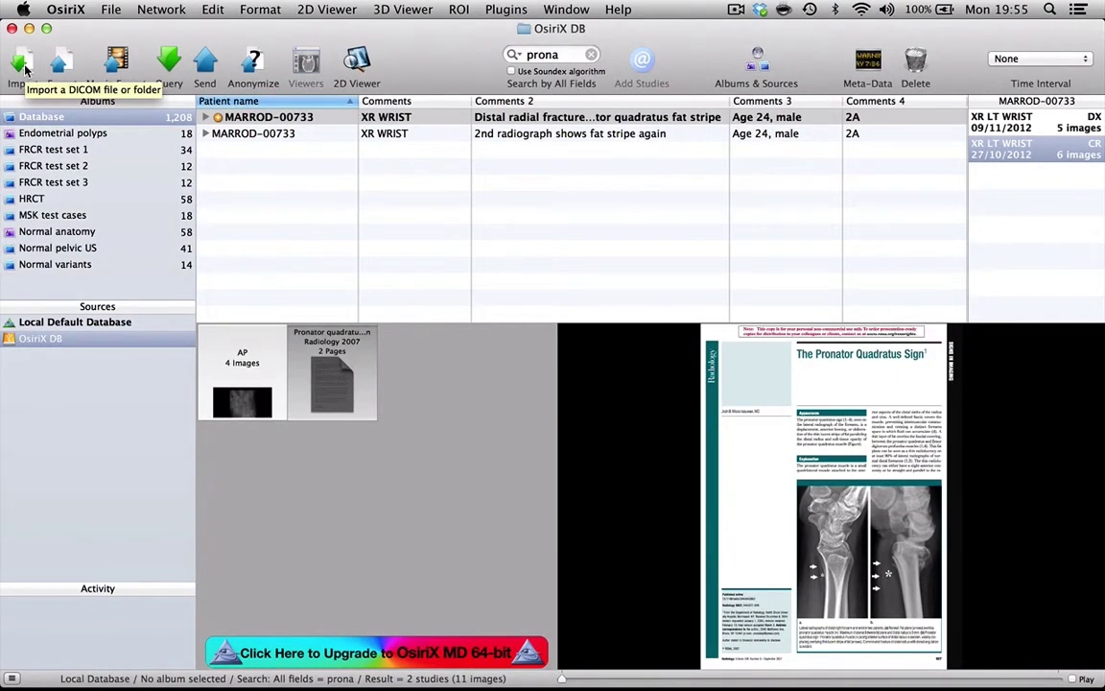
left_click(26, 67)
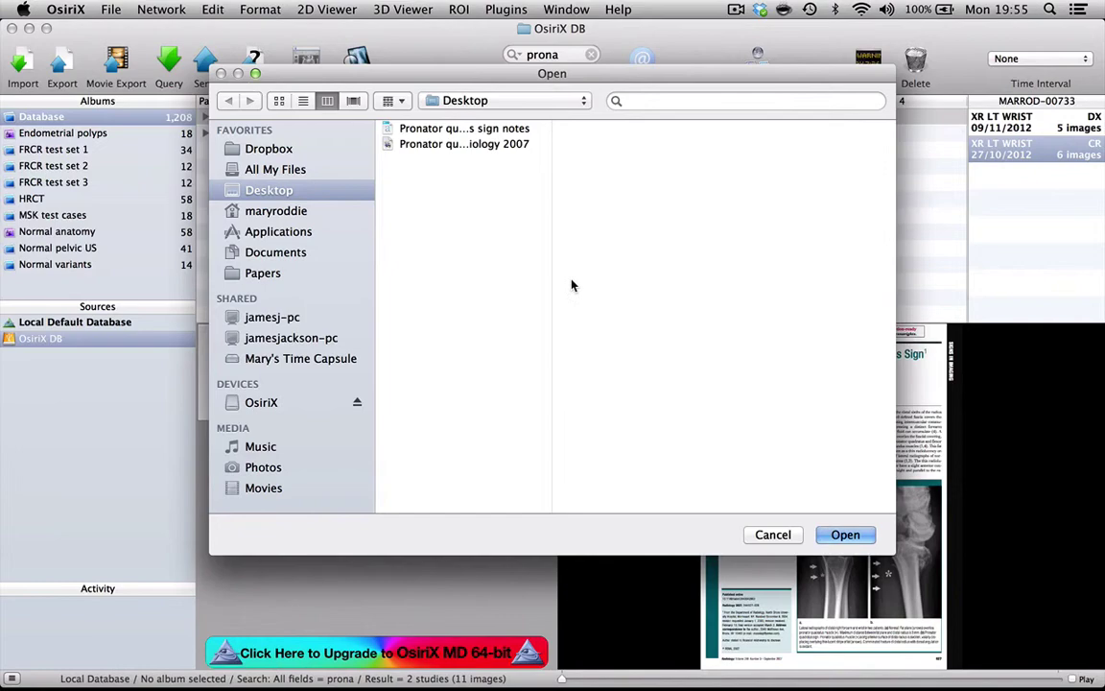
Cancel the Open dialog and minimise the OsiriX database window.
left_click(771, 533)
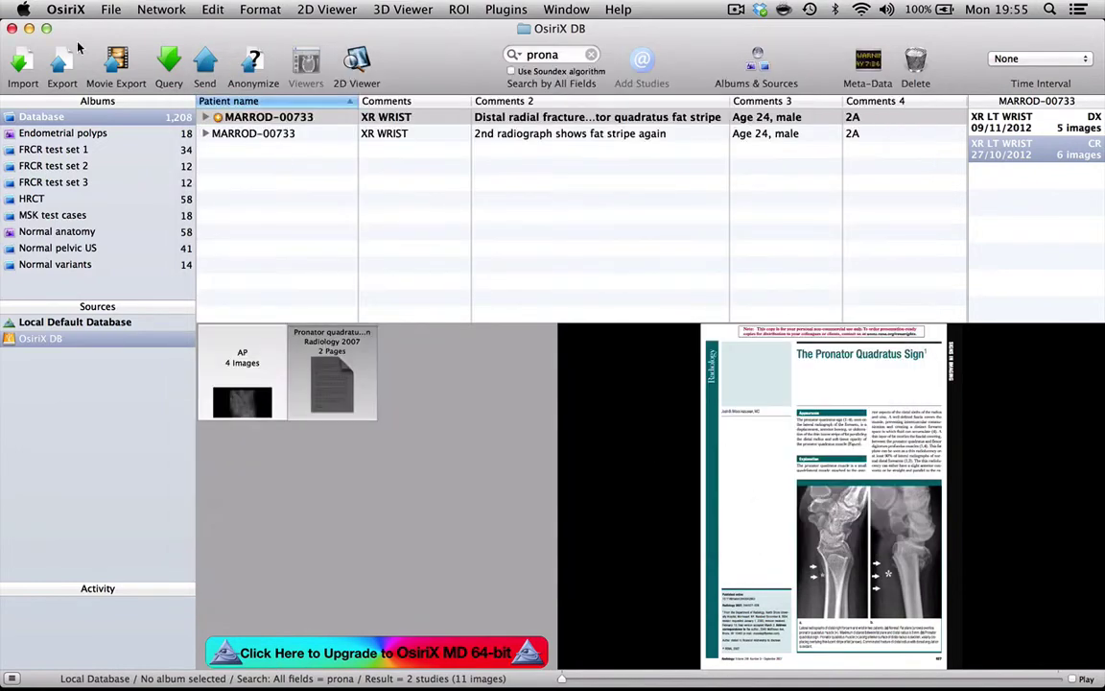
left_click(29, 30)
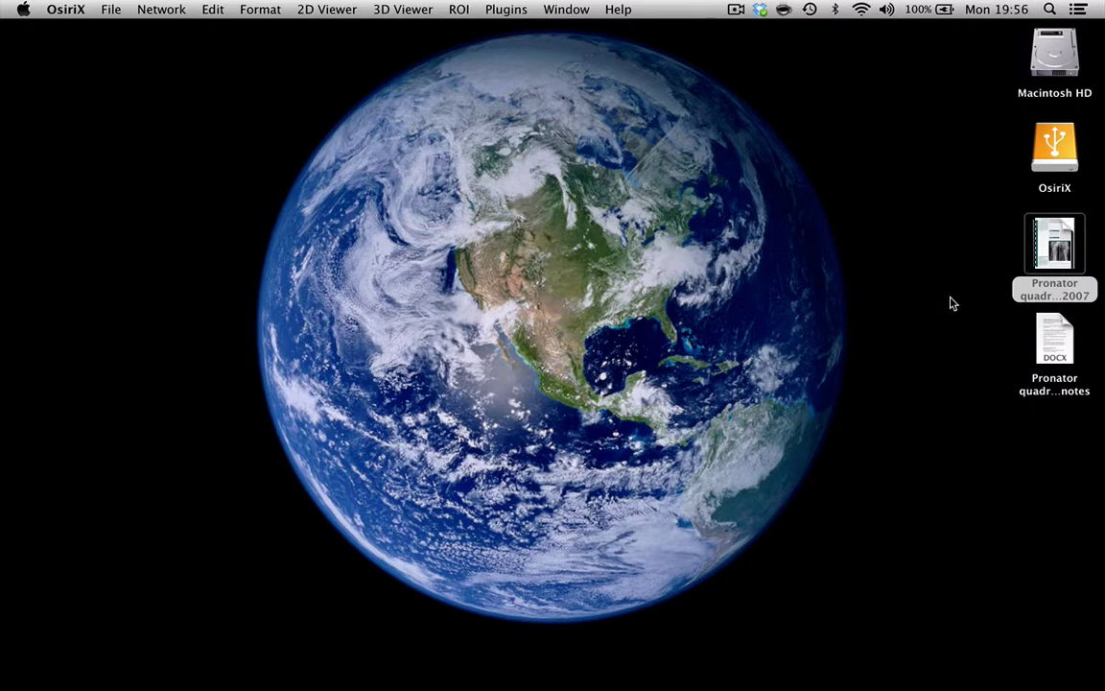
mouse_move(1062, 340)
Open the Pronator quadratus sign notes document in Word.
double_click(1055, 340)
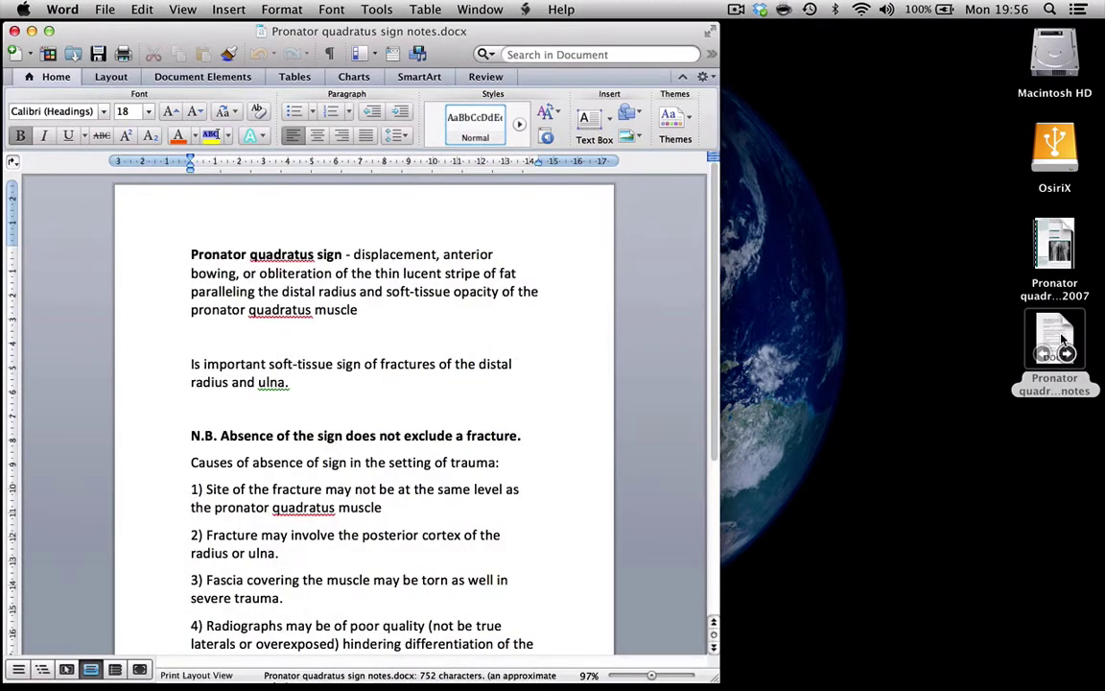
left_click(714, 207)
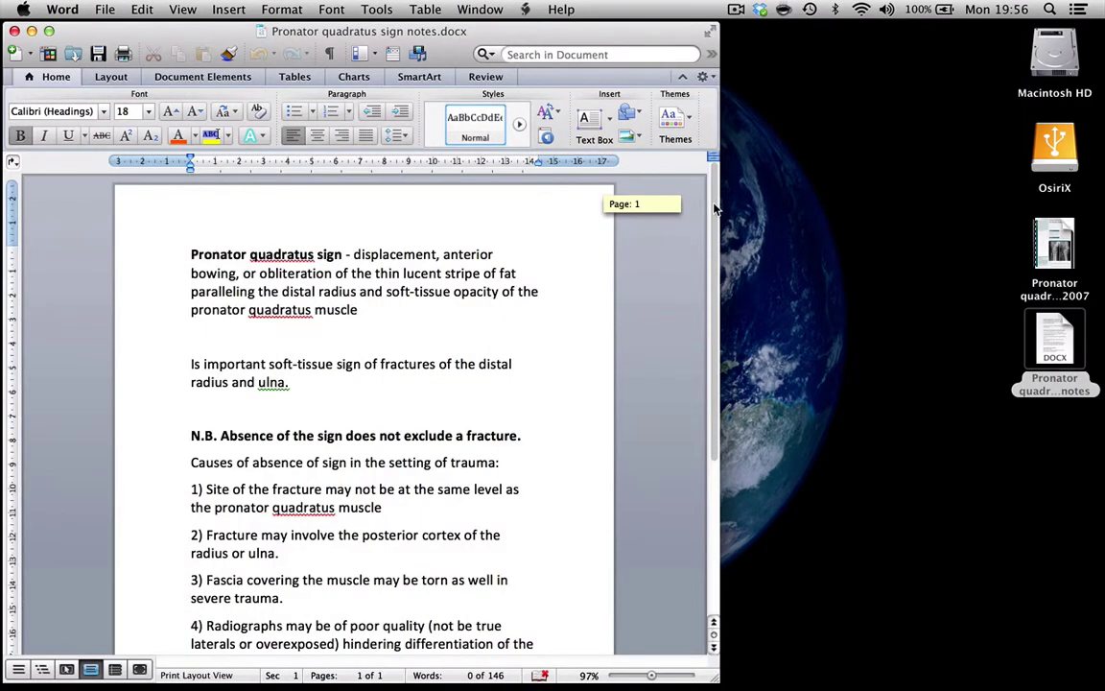
mouse_move(714, 207)
left_mouse_down()
mouse_move(710, 375)
mouse_move(710, 217)
left_mouse_up()
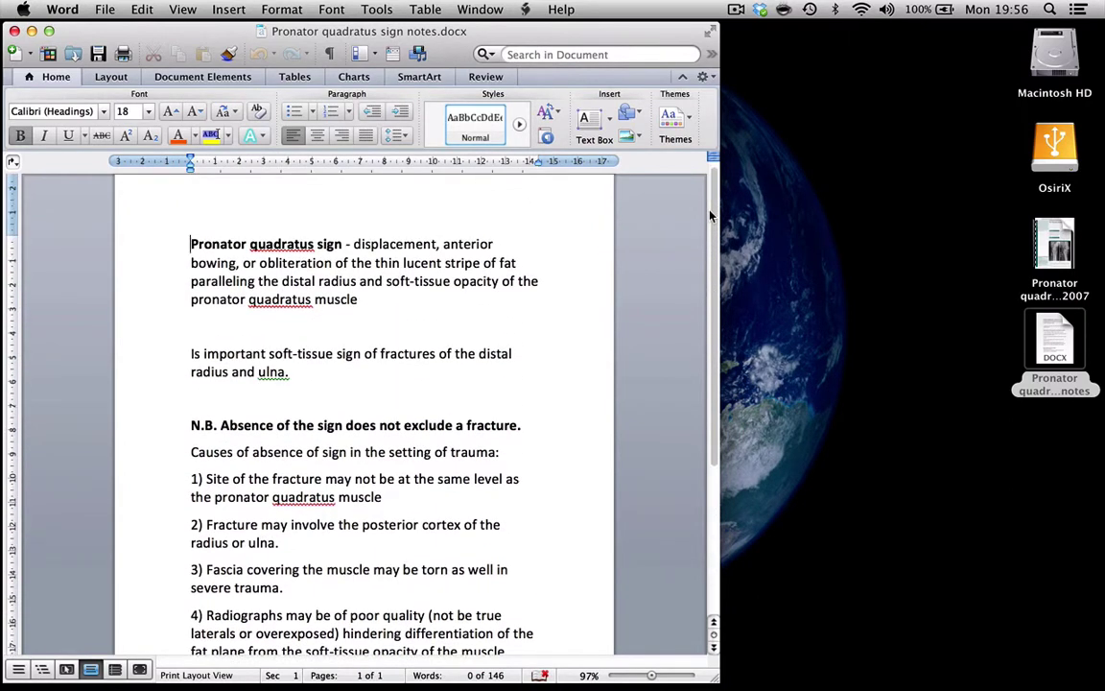
Save the notes to the Desktop in PDF format and close the document.
left_click(106, 10)
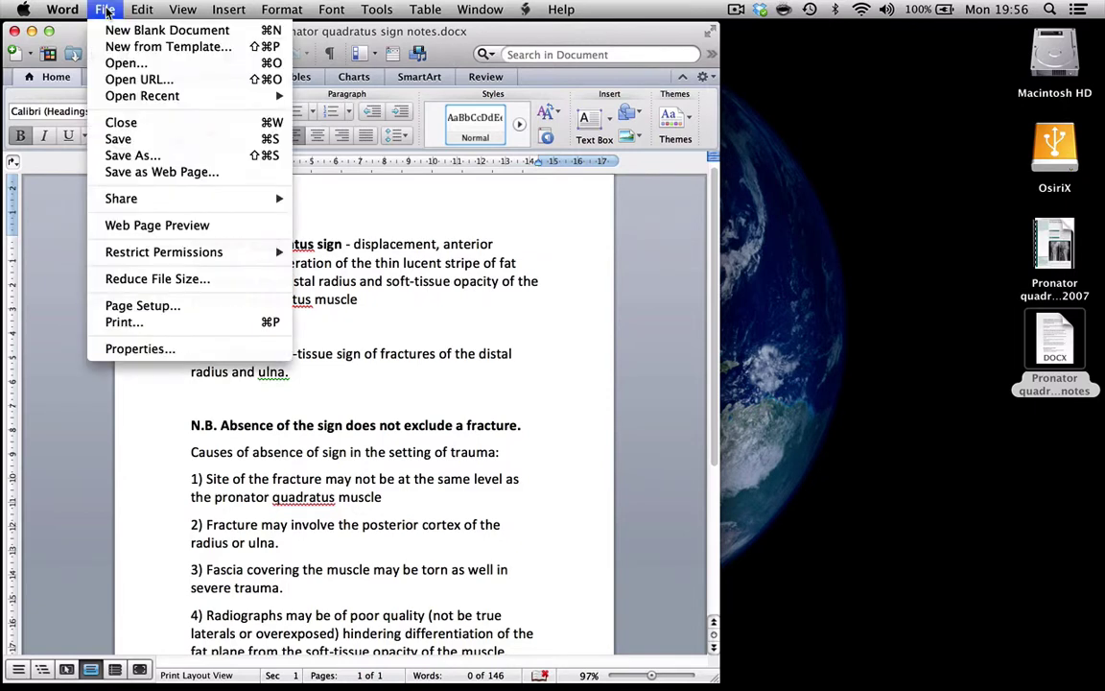
left_click(125, 158)
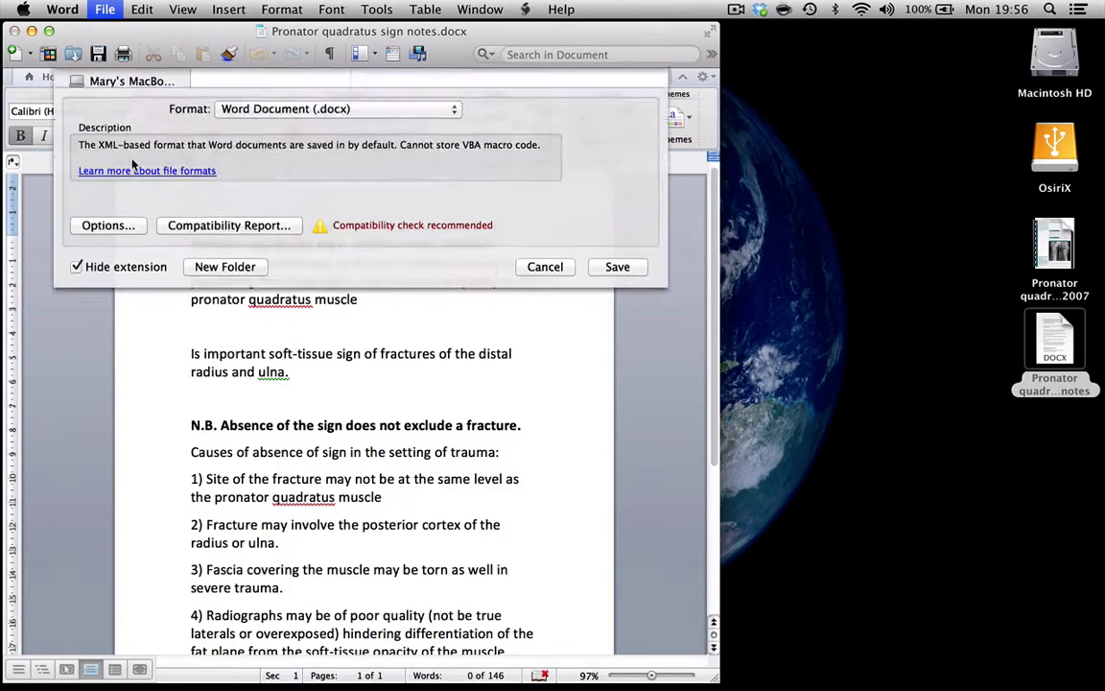
left_click(450, 369)
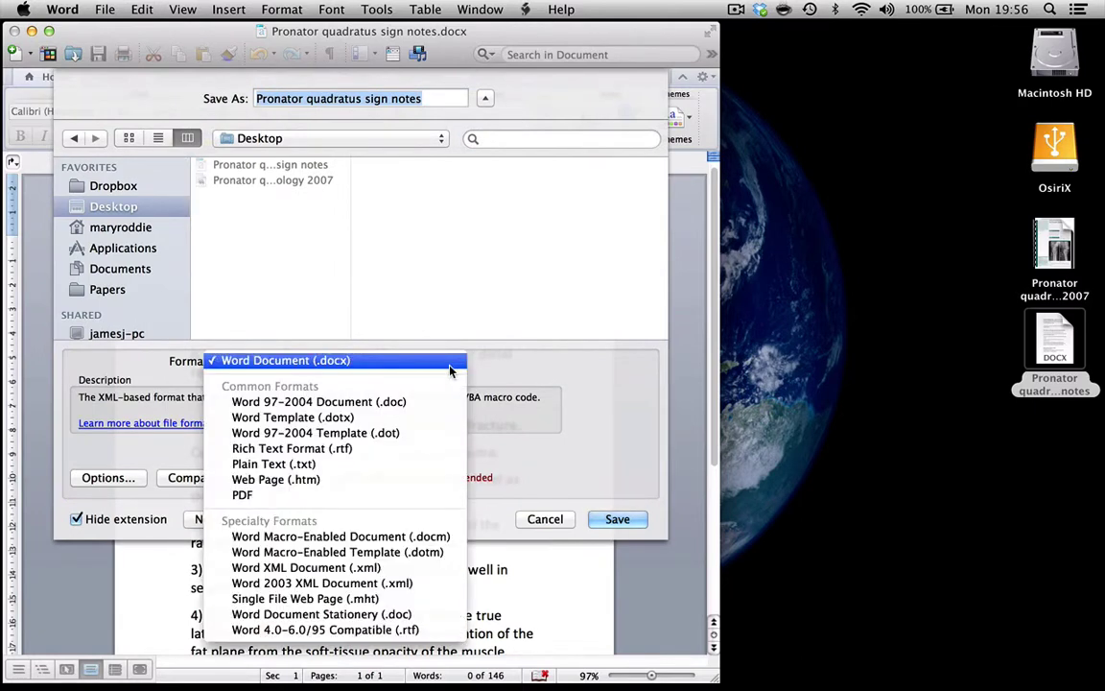
left_click(299, 496)
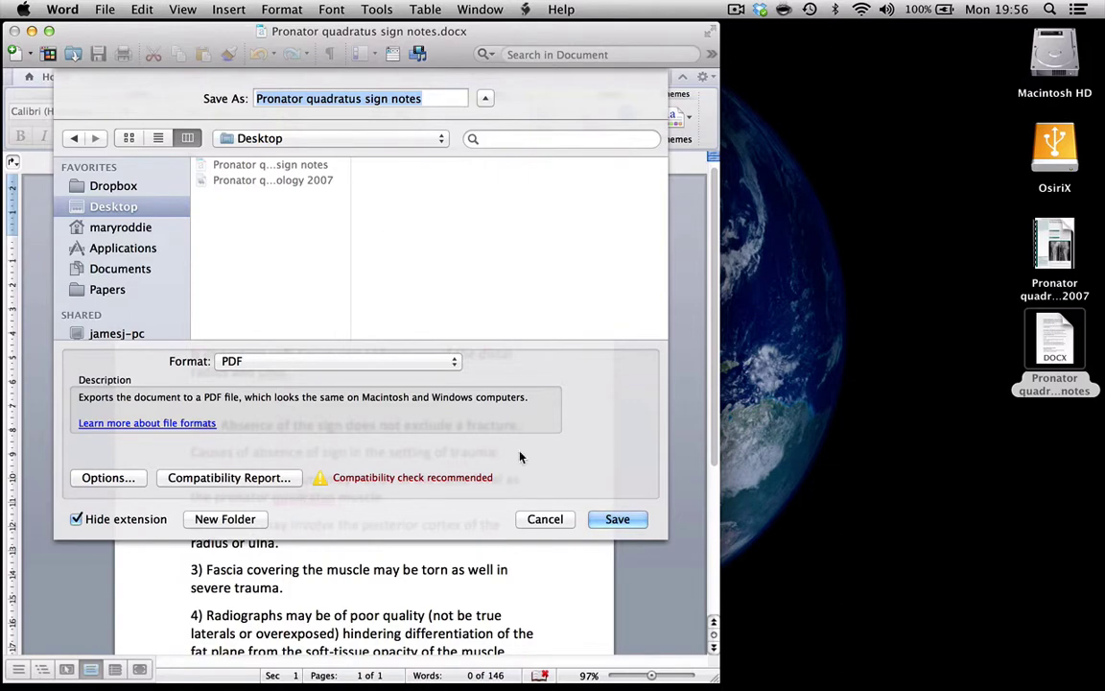
left_click(612, 520)
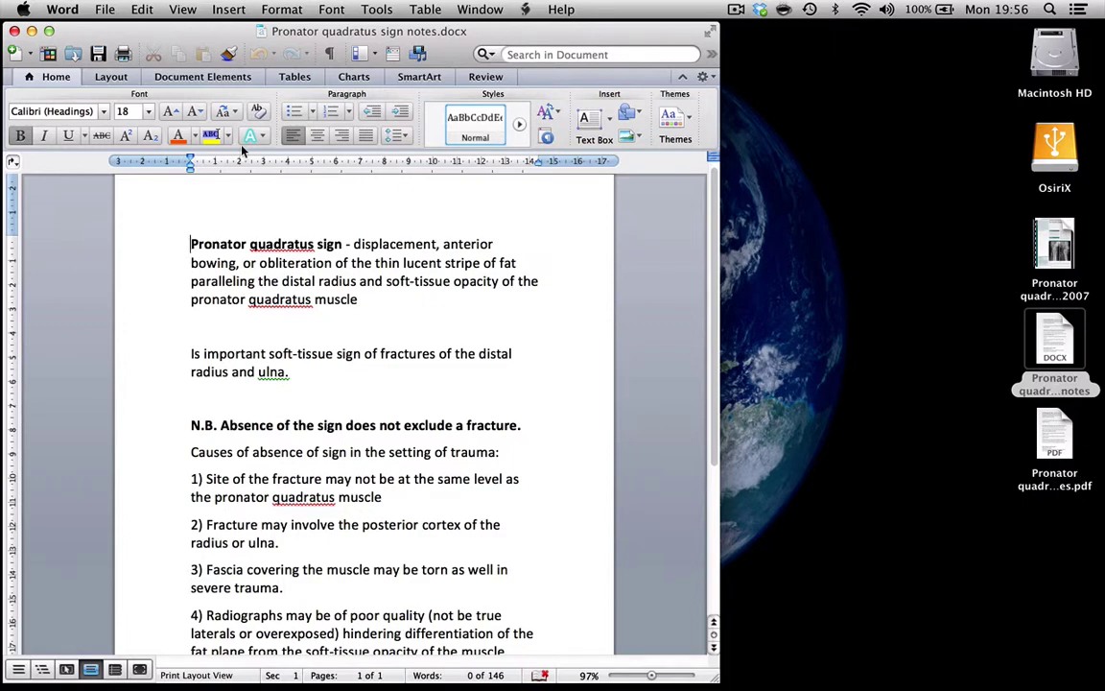
left_click(15, 32)
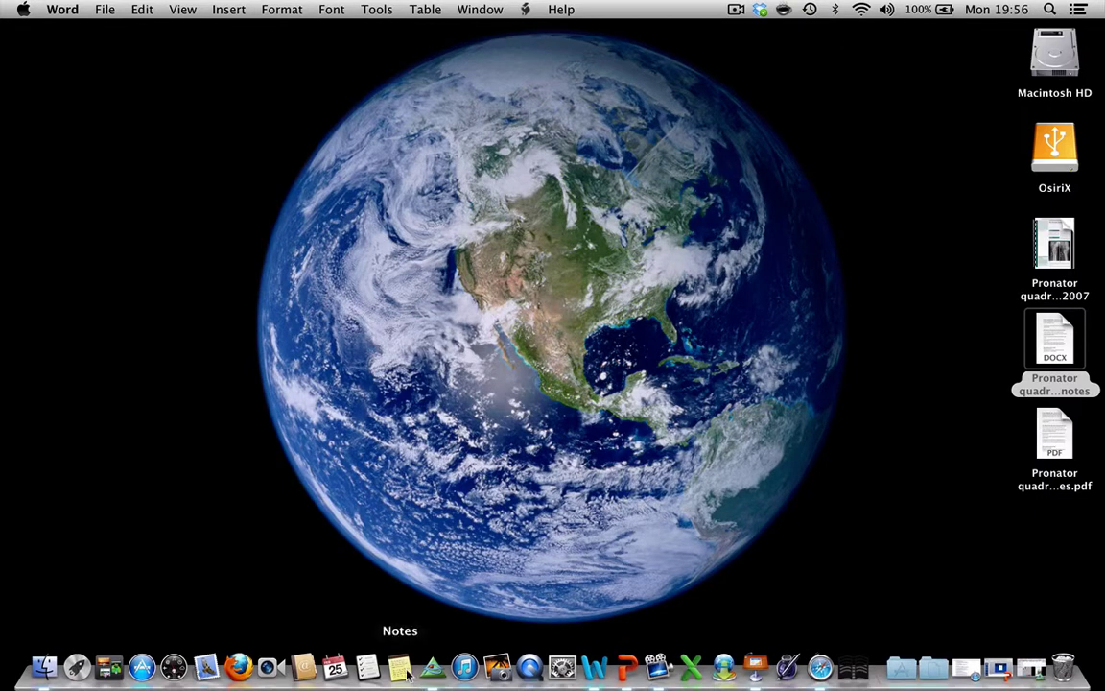
Convert the Pronator quadratus sign notes PDF into the wrist case and preview its page.
left_click(433, 669)
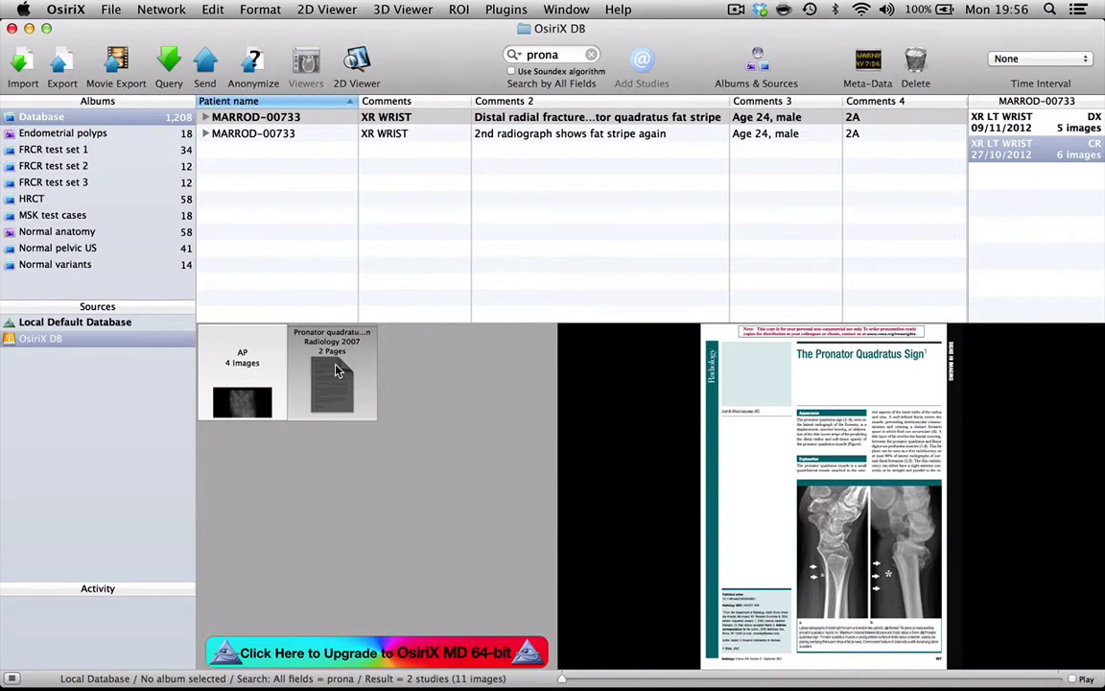
left_click(508, 9)
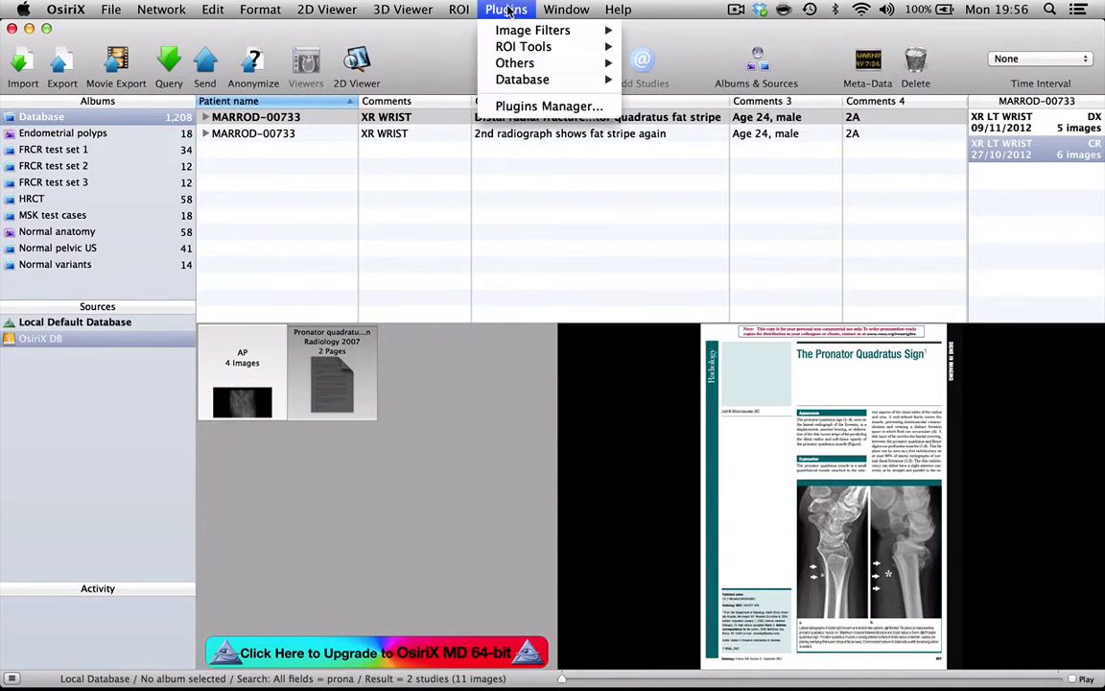
mouse_move(566, 80)
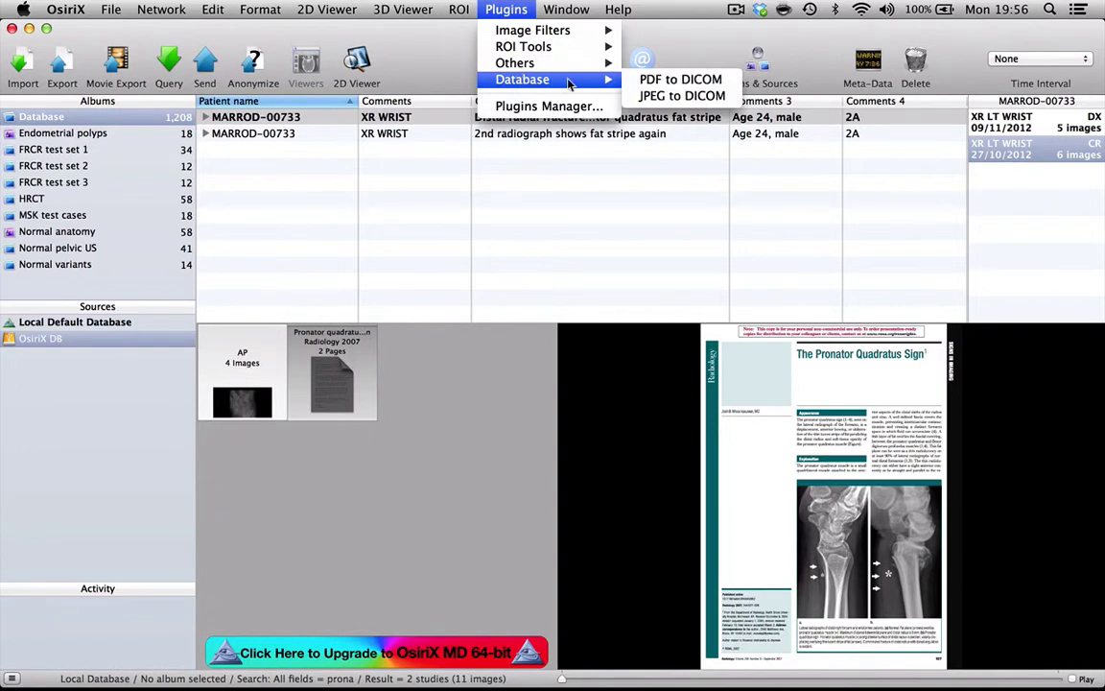
left_click(648, 82)
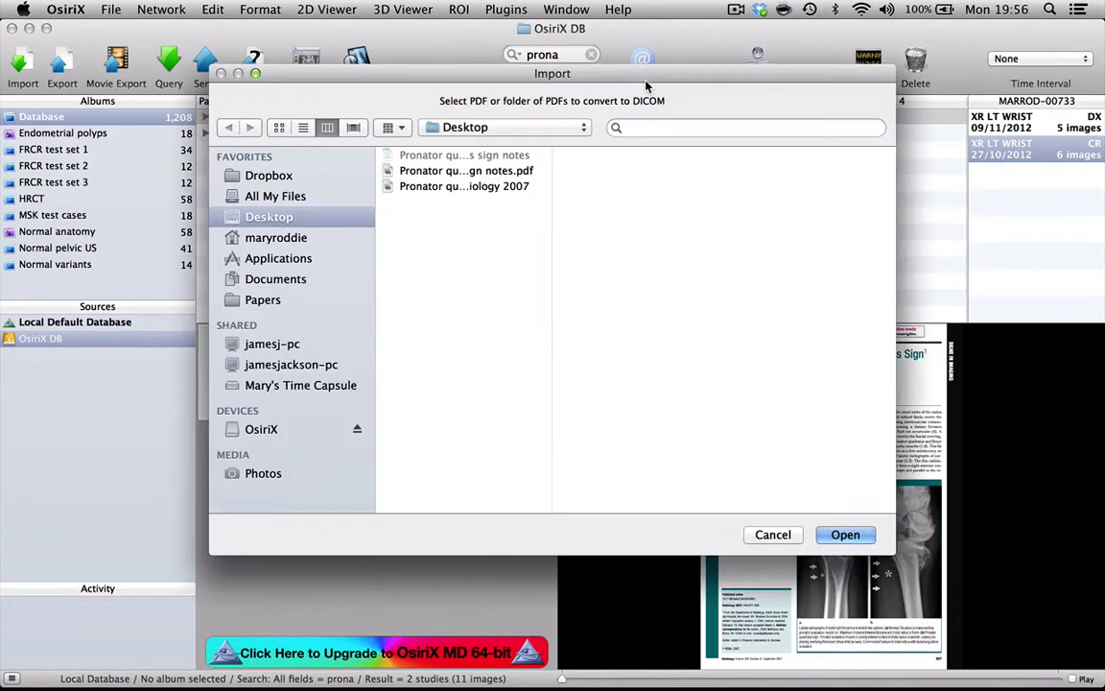
left_click(481, 172)
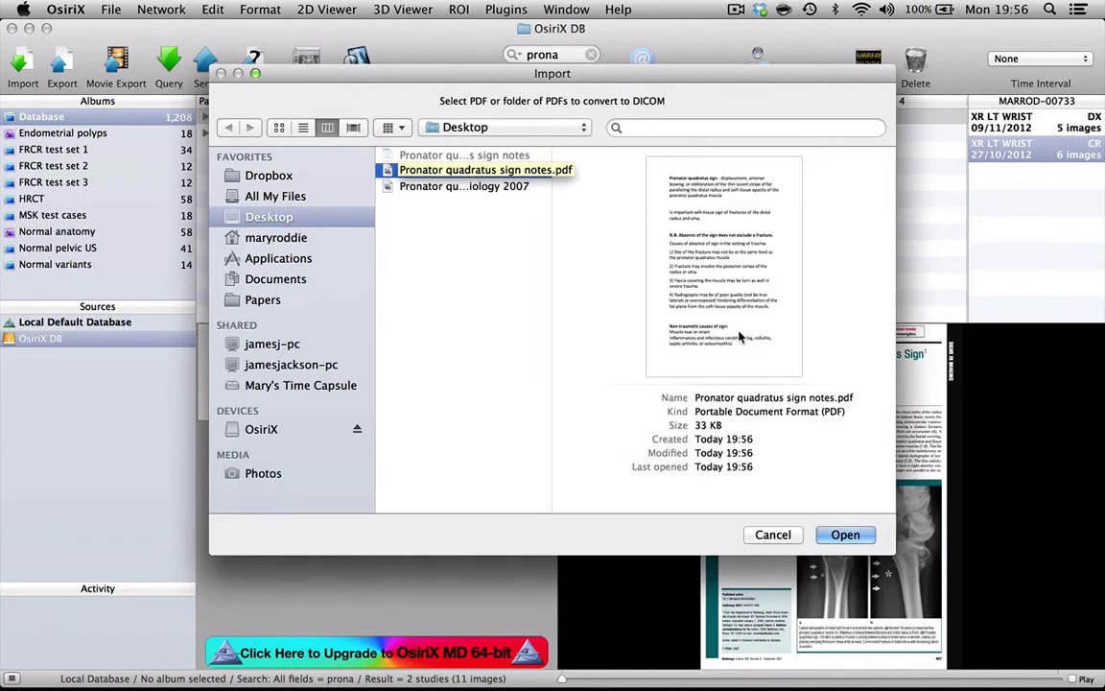
left_click(840, 534)
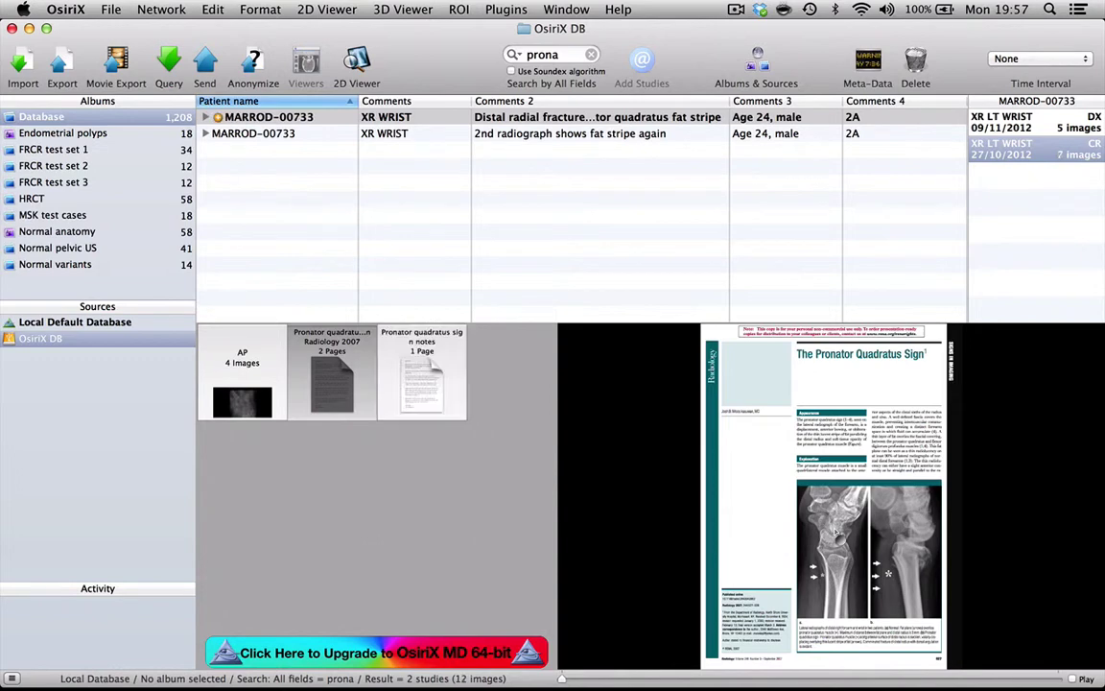
left_click(422, 384)
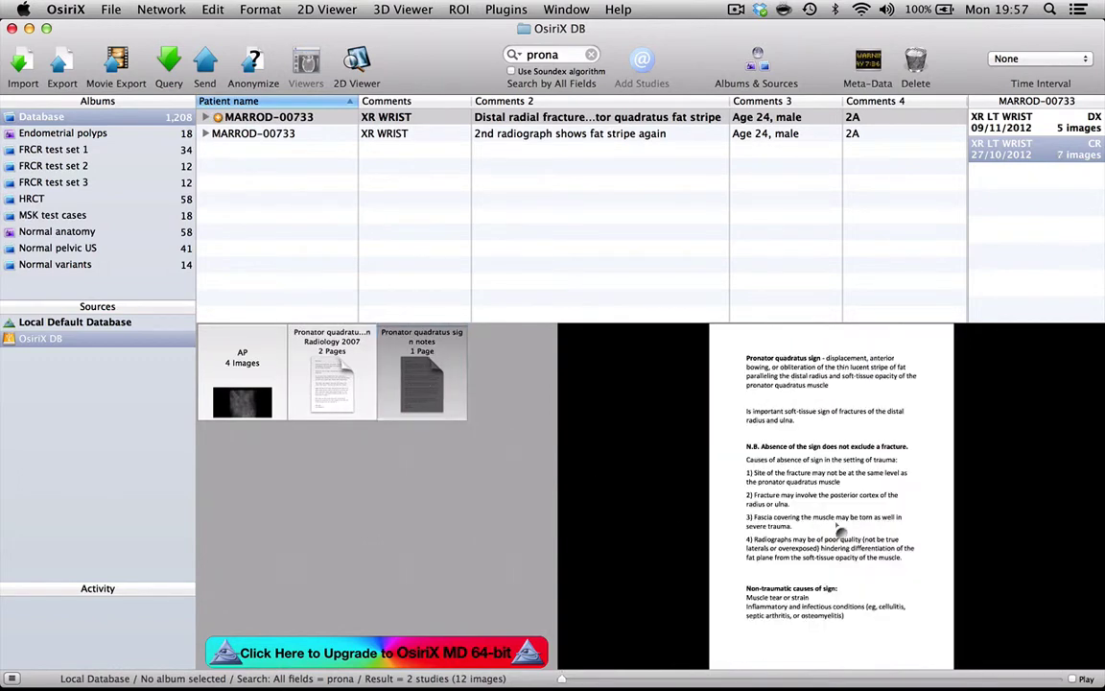
double_click(839, 526)
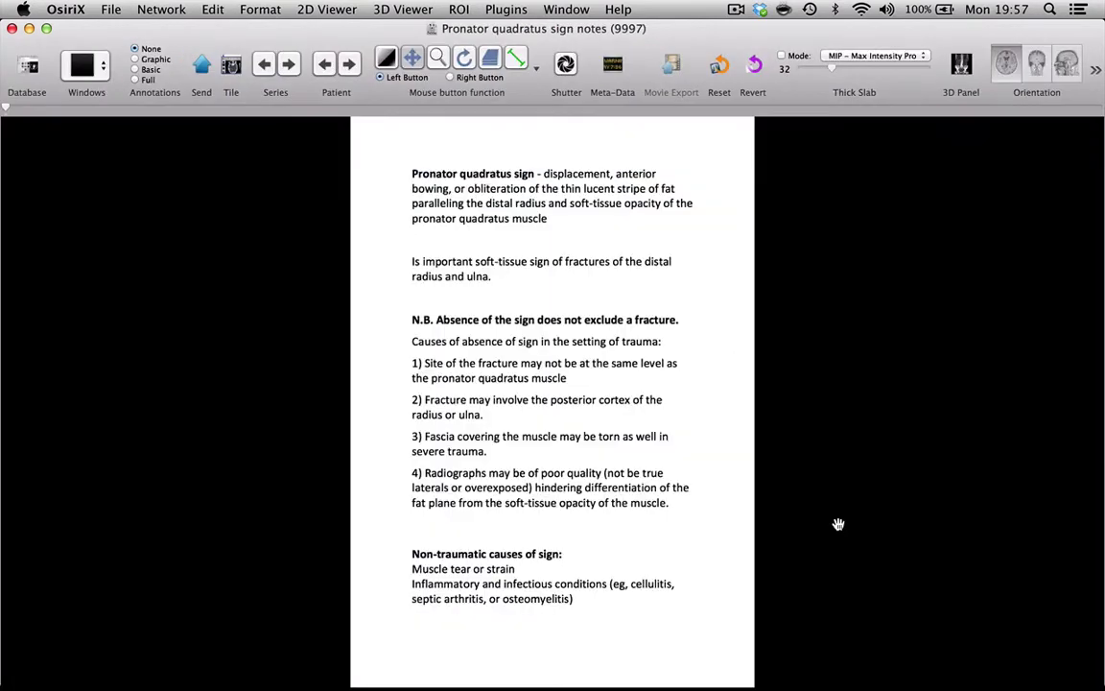
left_click(29, 69)
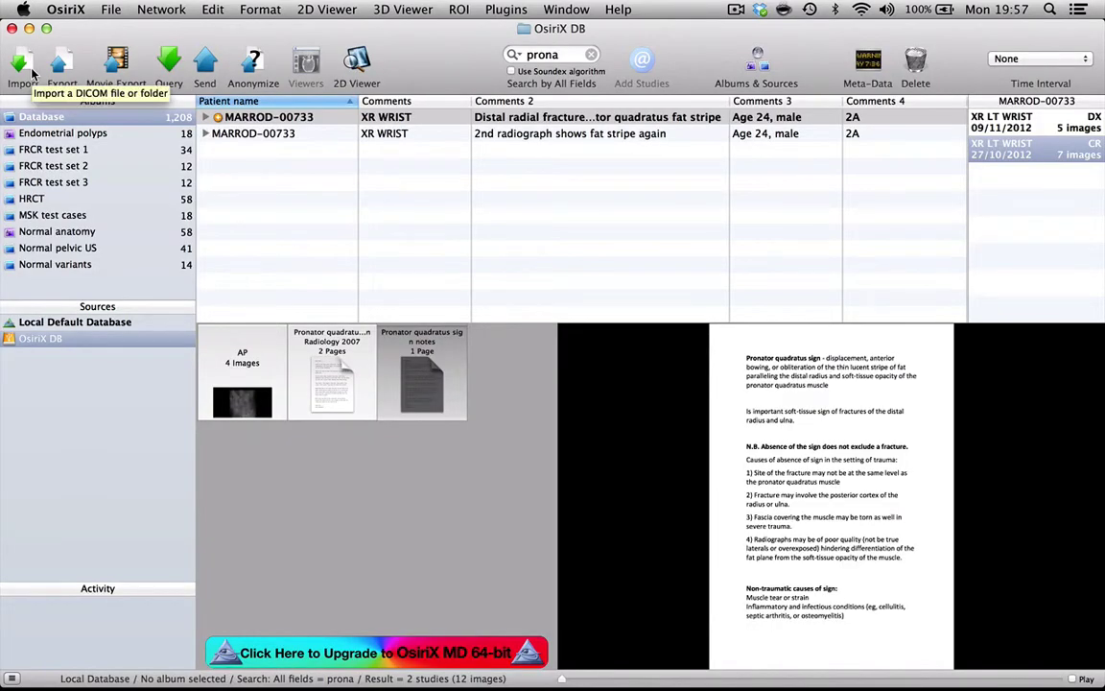
Select Case 006, widen Comments 2, and view its bony lucency page full-size.
left_click(107, 323)
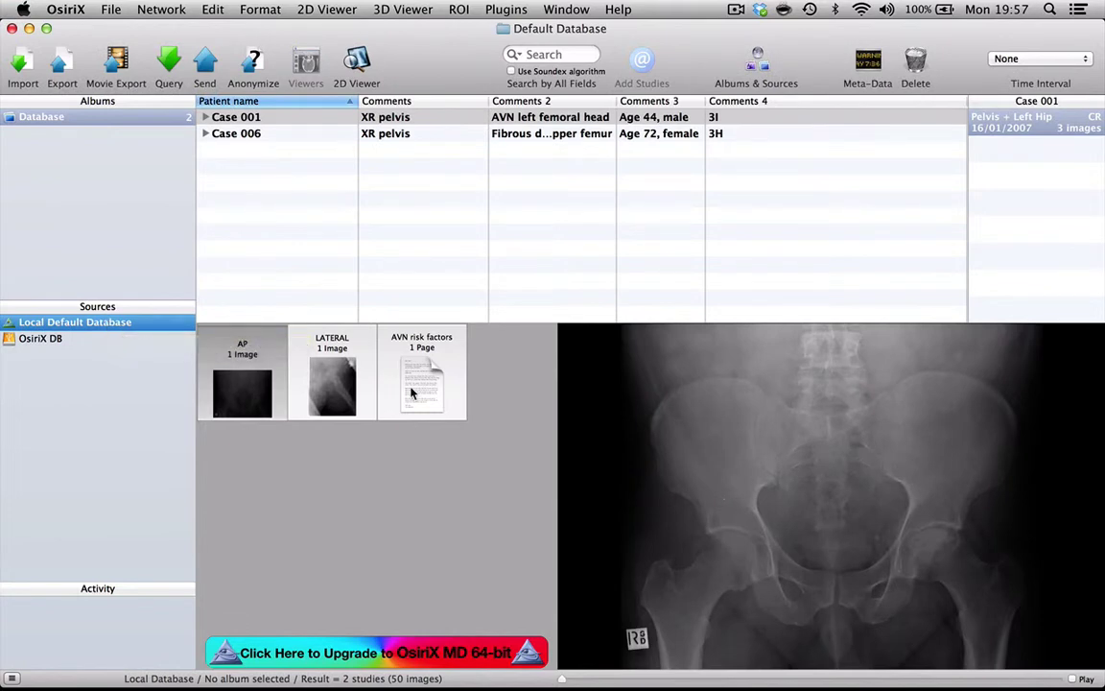
left_click(338, 135)
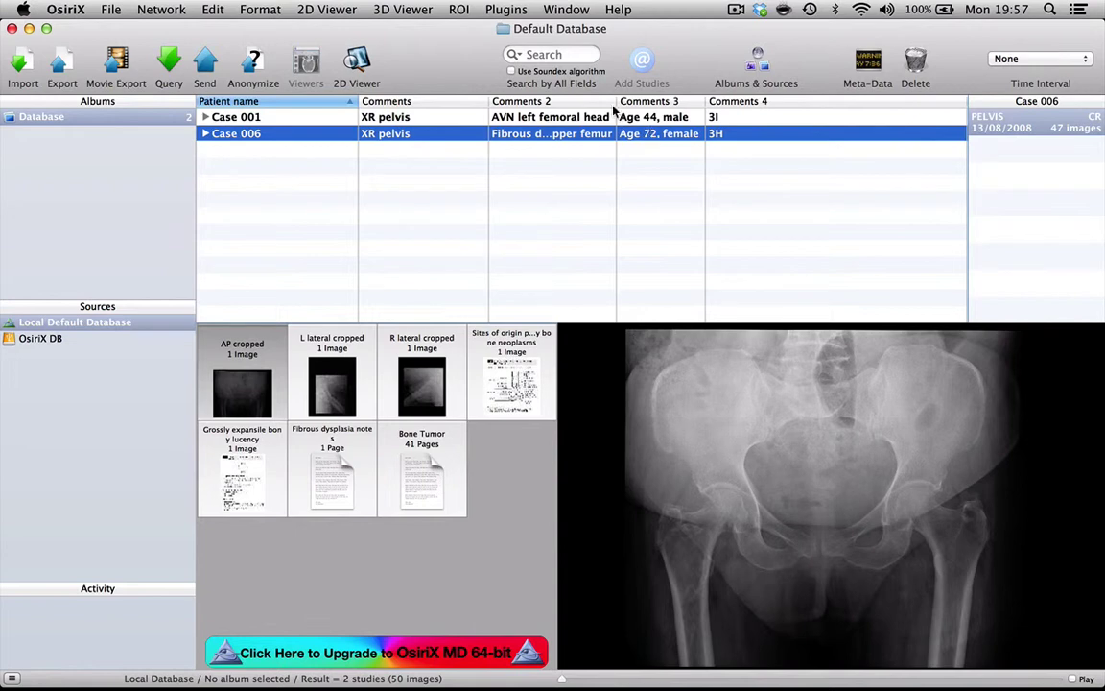
left_click_drag(616, 100, 737, 102)
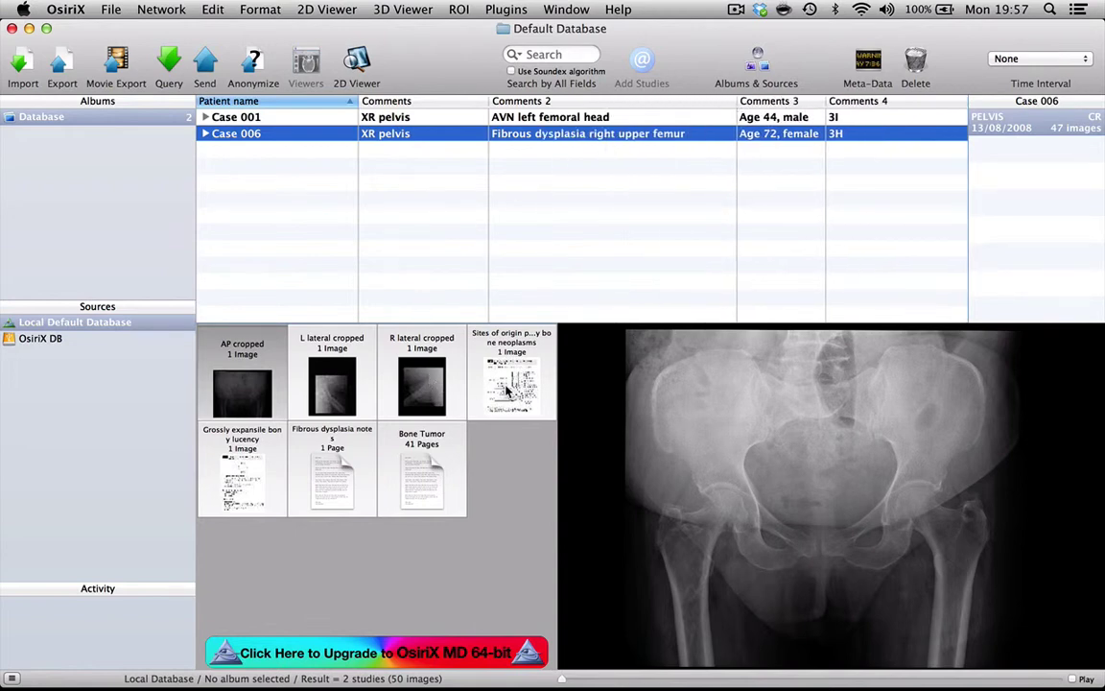
left_click(239, 487)
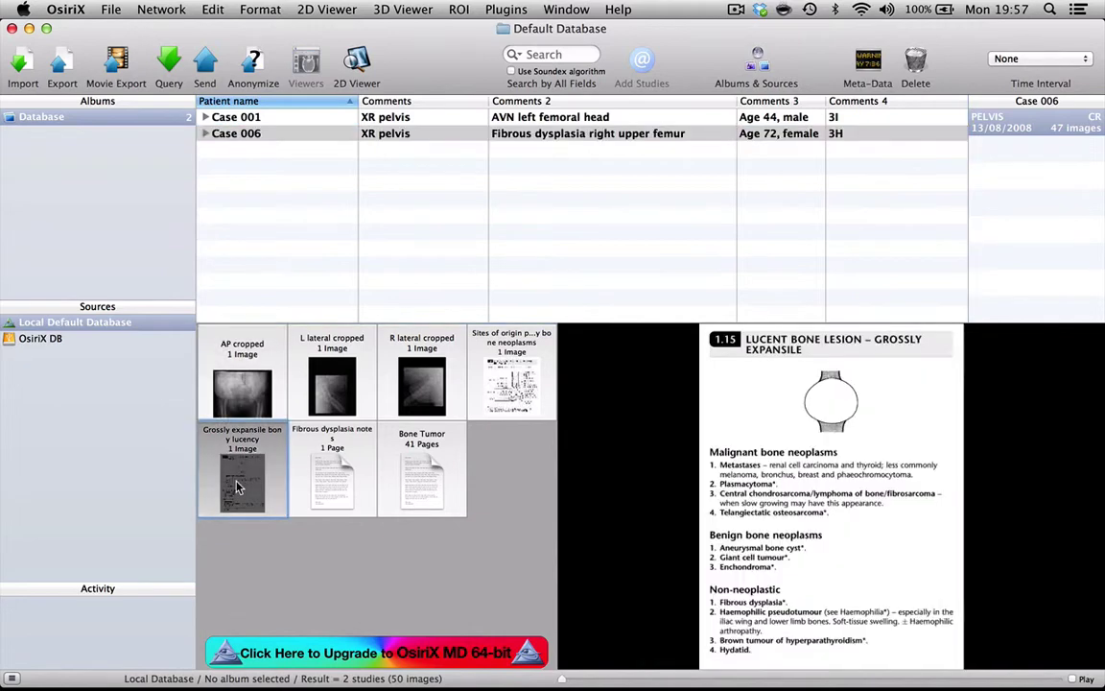
double_click(784, 466)
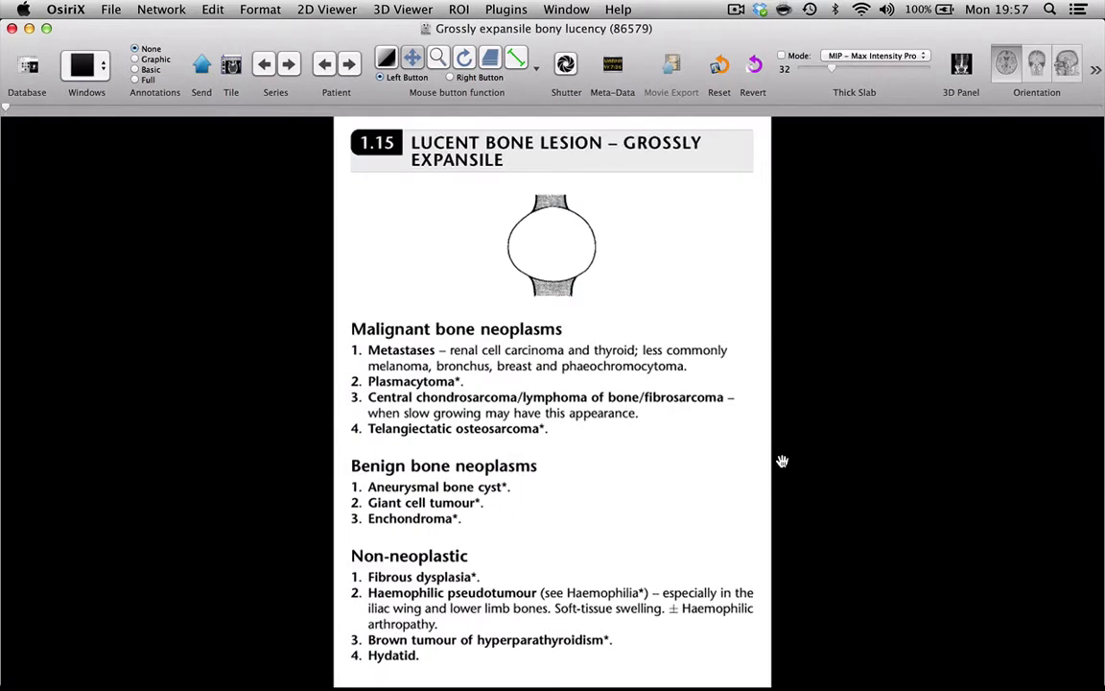
left_click(28, 68)
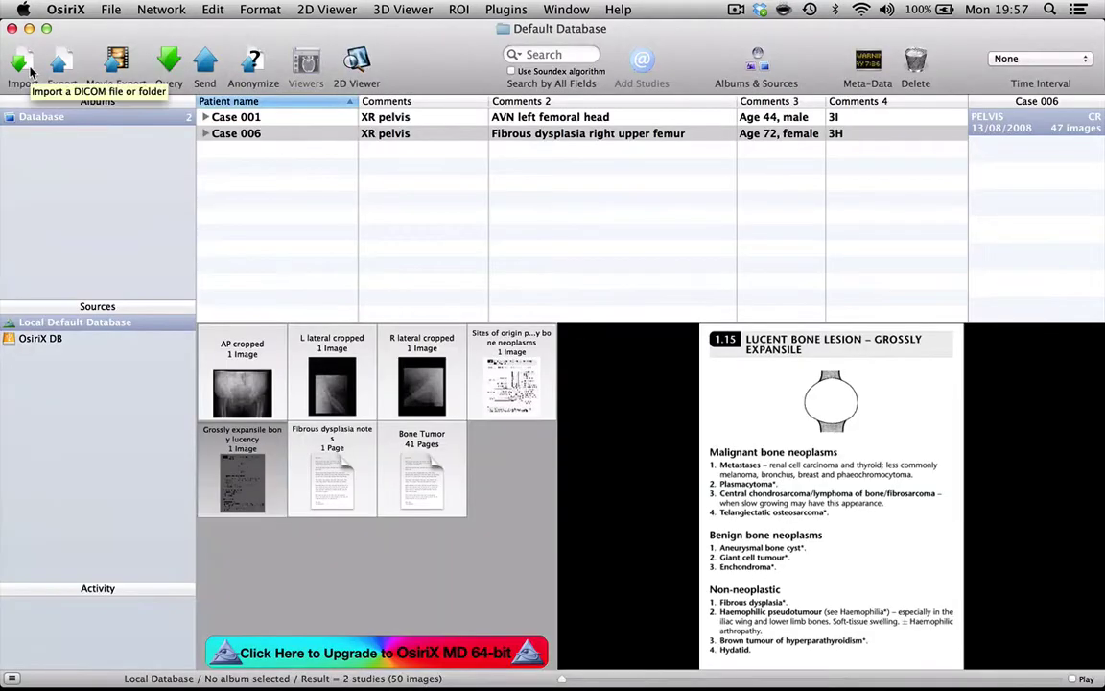
Preview Case 006's Bone Tumor slides, page through them full-size, and return to the database.
left_click(414, 476)
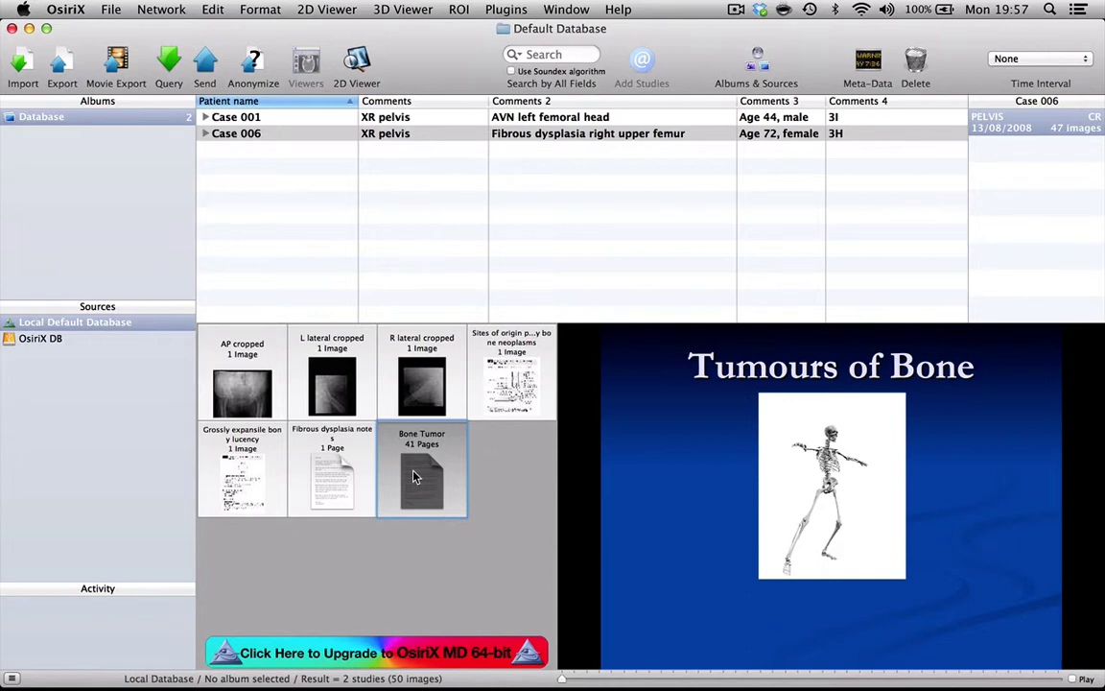
left_click(641, 513)
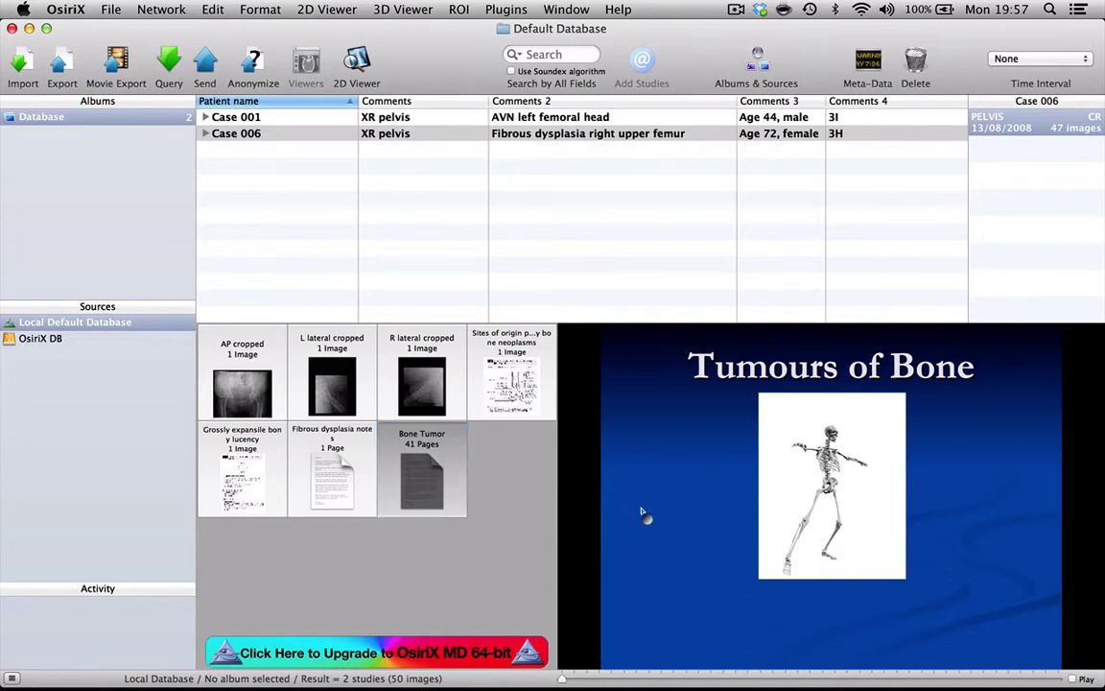
double_click(640, 513)
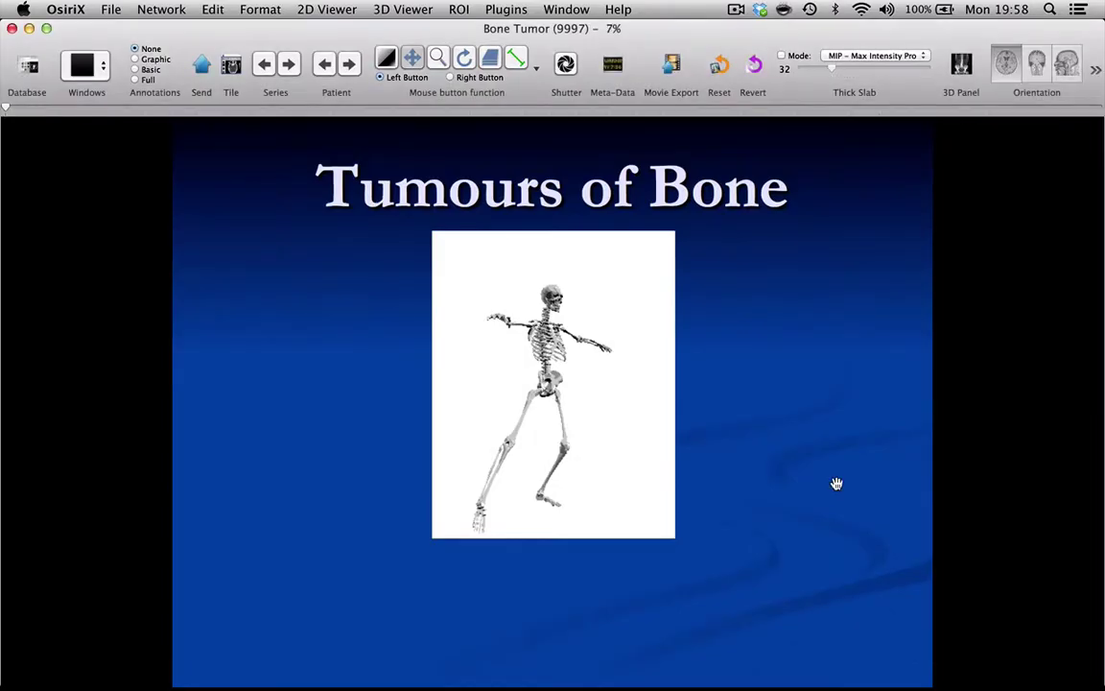
scroll(837, 483, "down", 10)
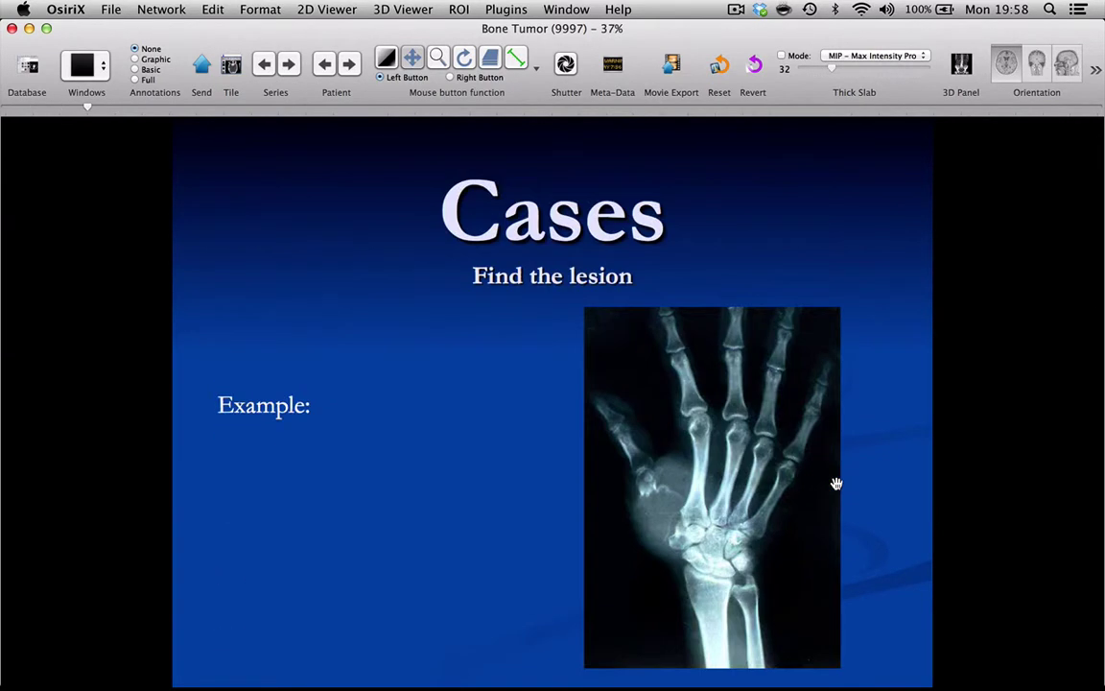
scroll(836, 483, "down", 2)
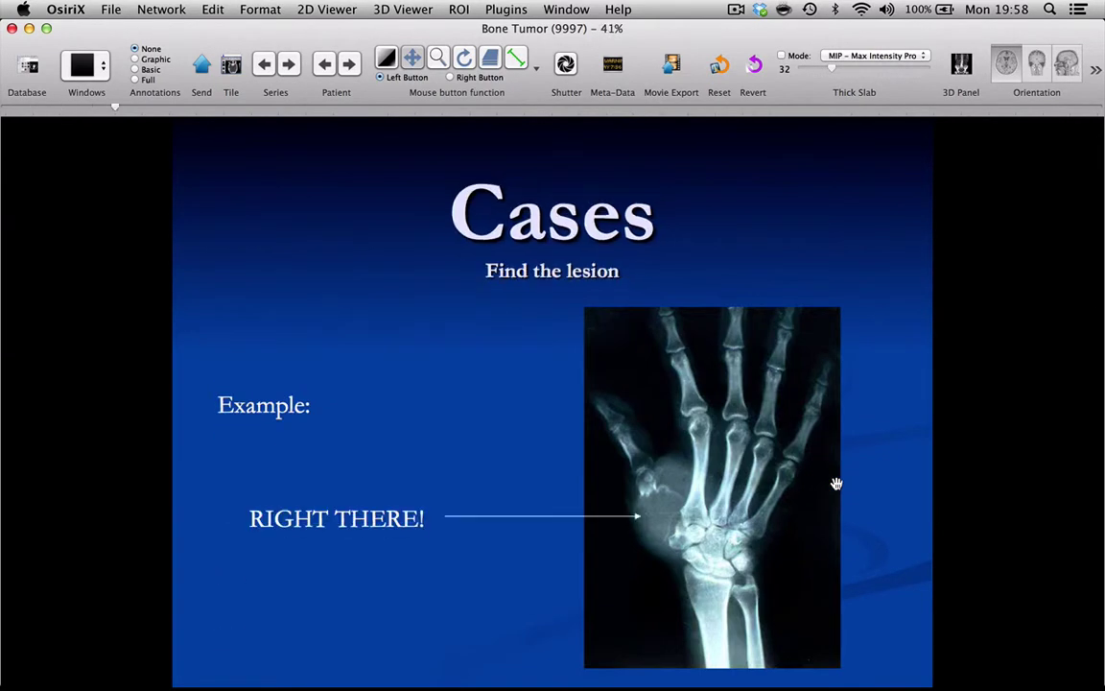
left_click(29, 66)
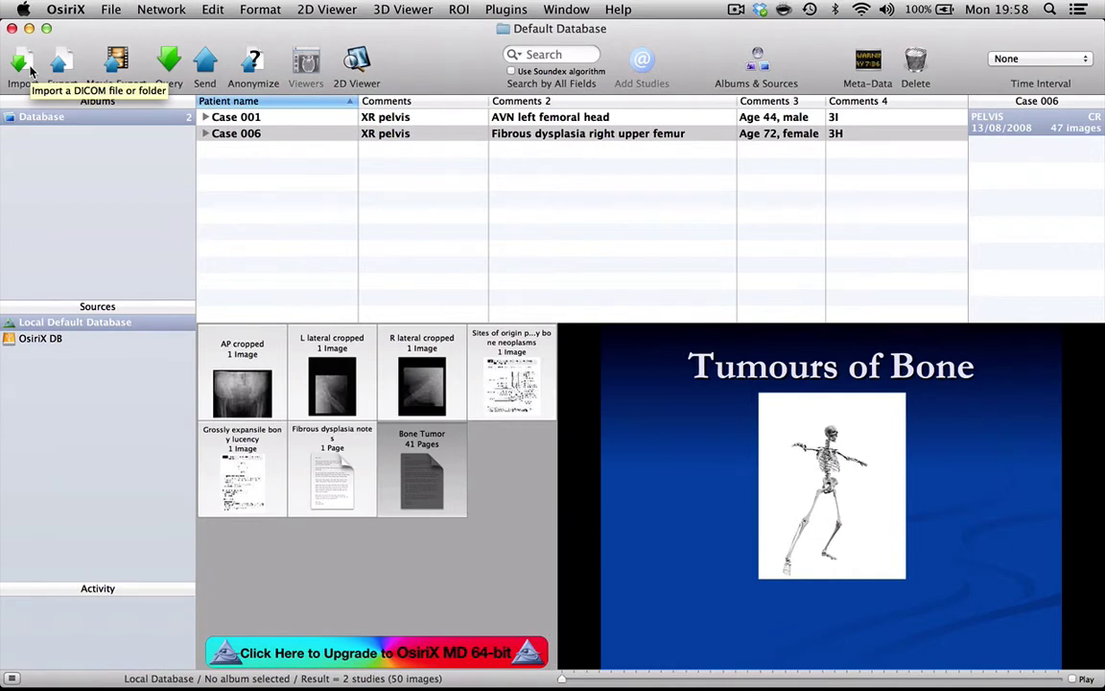